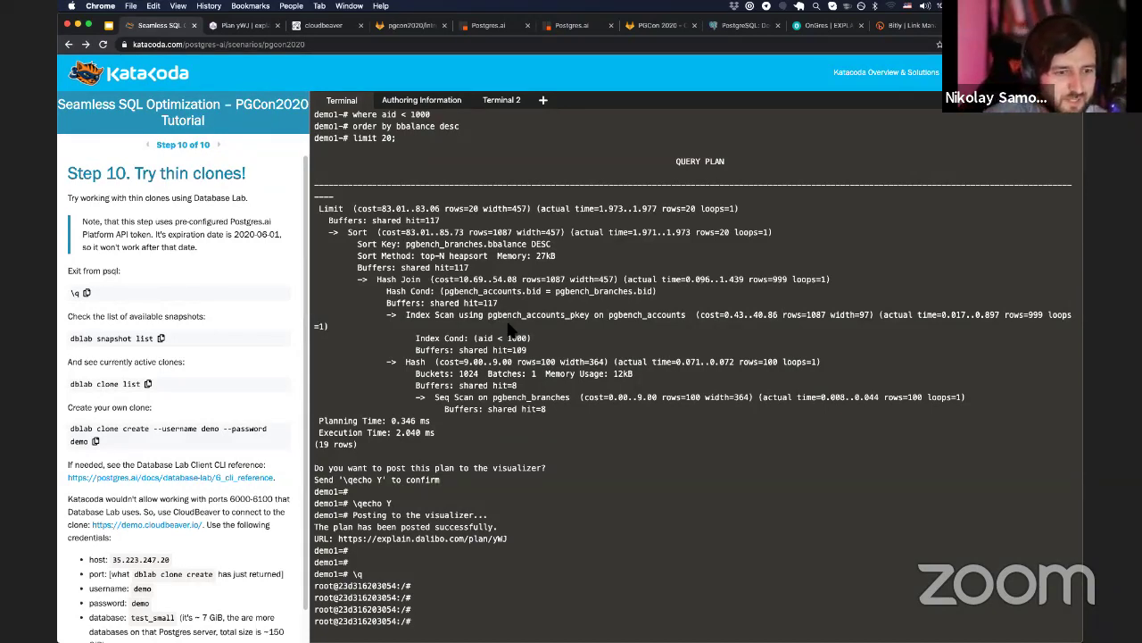
# Step: Run 'dblab snapshot list' and review the 2020-05-22 snapshot entries
pyautogui.press('Return')
pyautogui.press('Return')
pyautogui.press('Return')
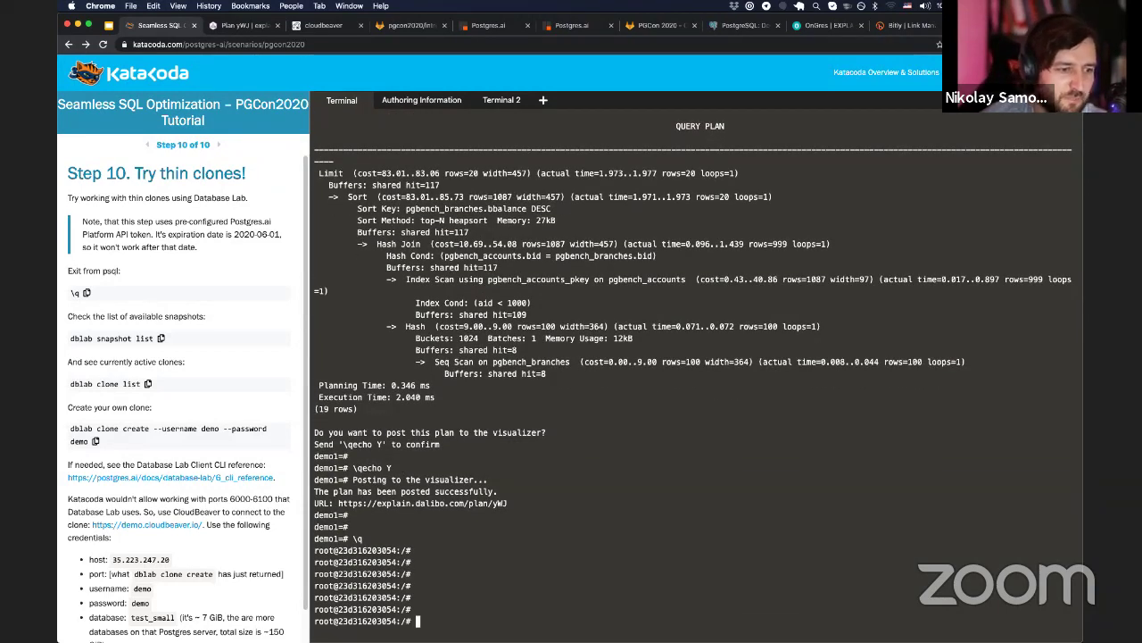
pyautogui.write('dblab snapshot list')
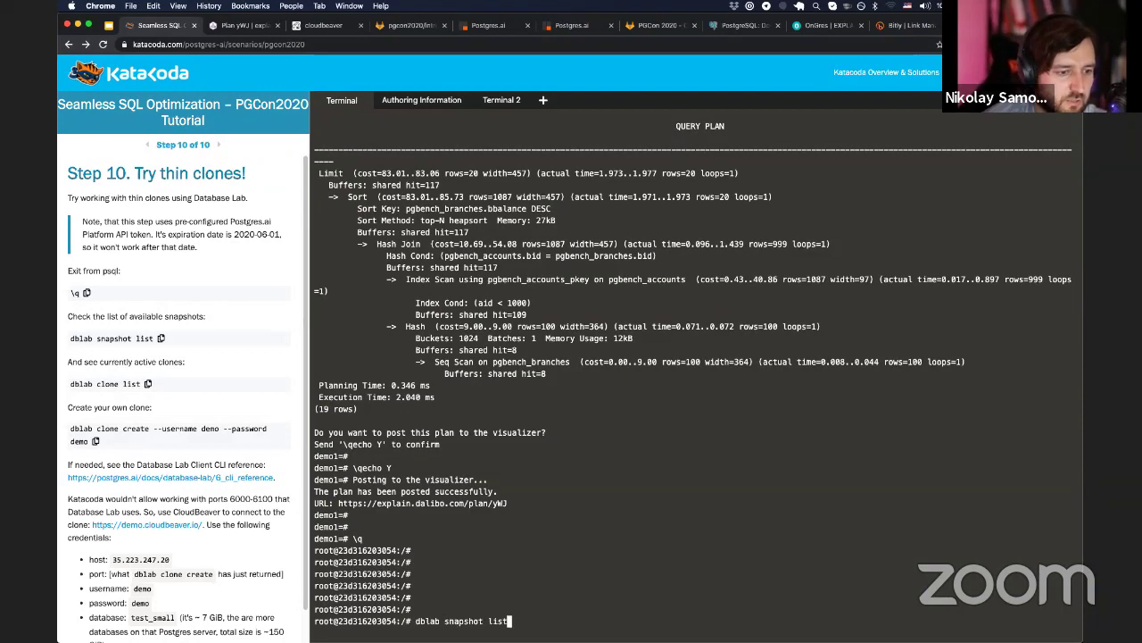
pyautogui.press('Return')
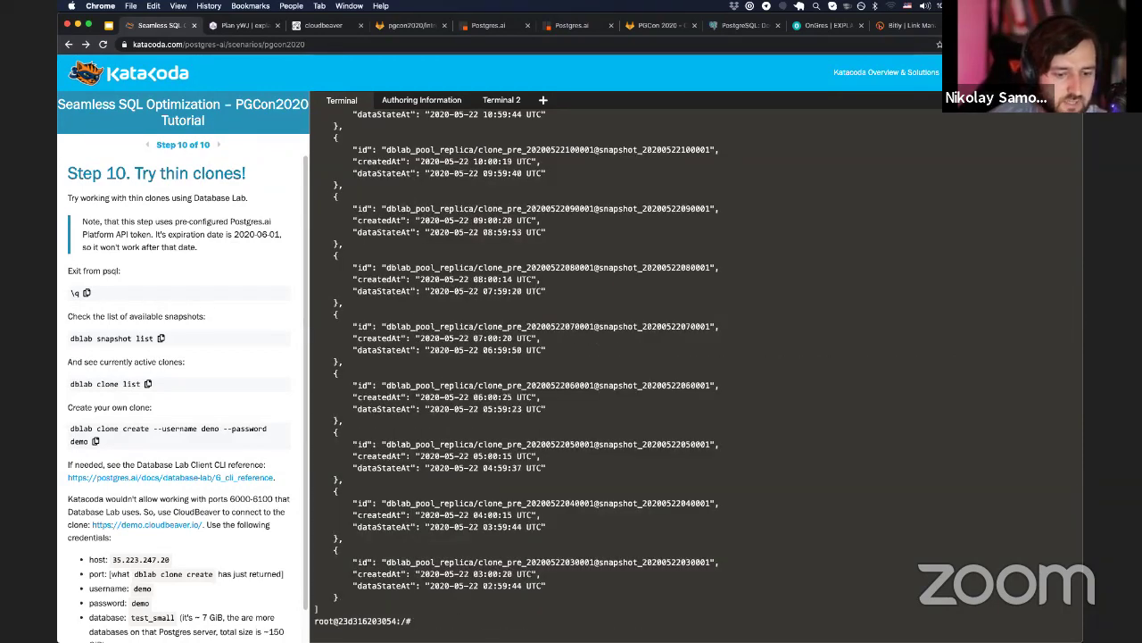
pyautogui.press('Up')
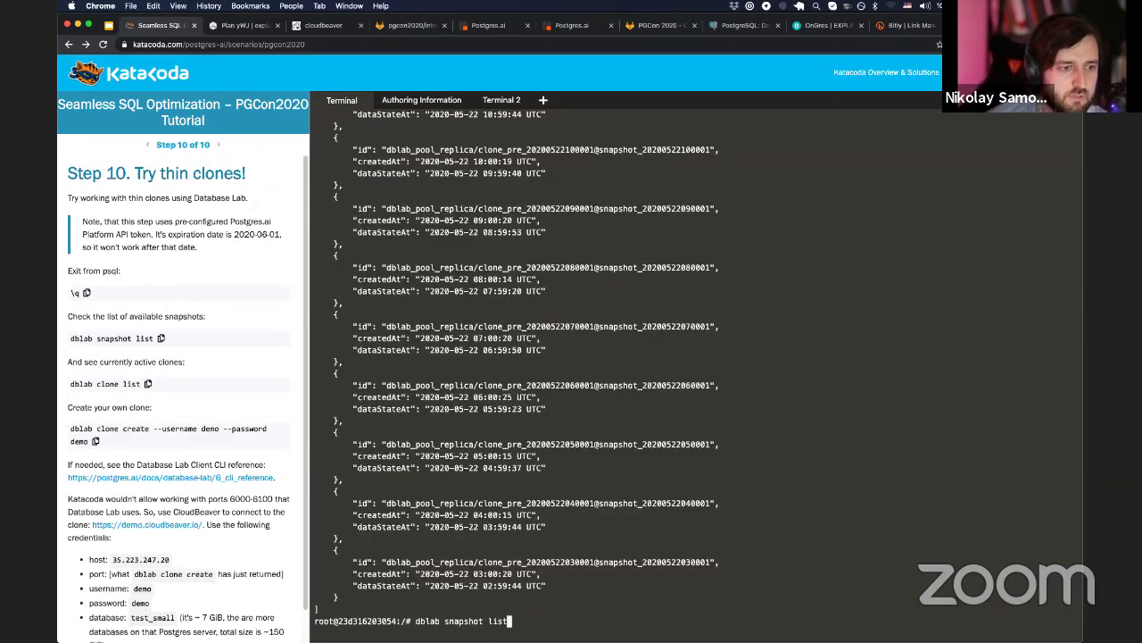
pyautogui.press('Down')
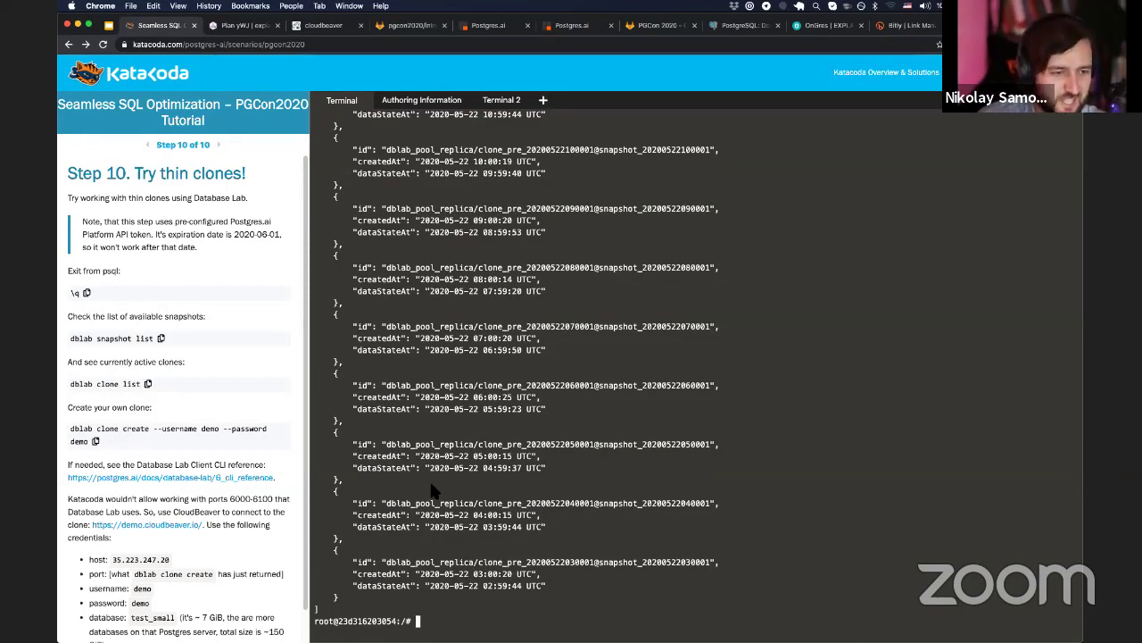
pyautogui.moveTo(342, 395); pyautogui.dragTo(391, 479)
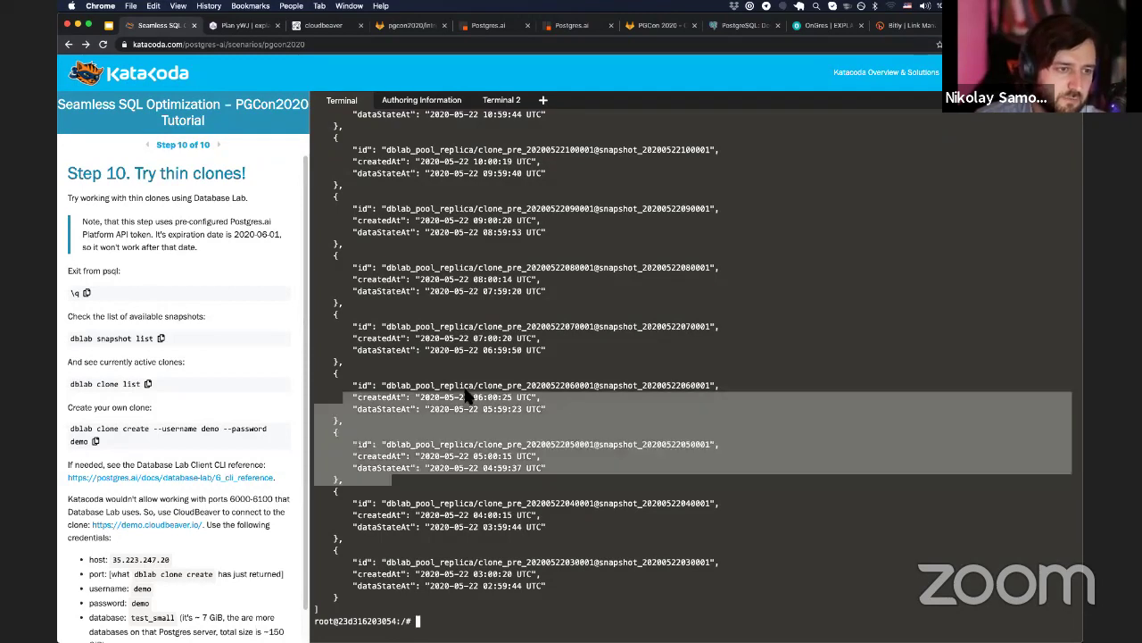
pyautogui.click(547, 473)
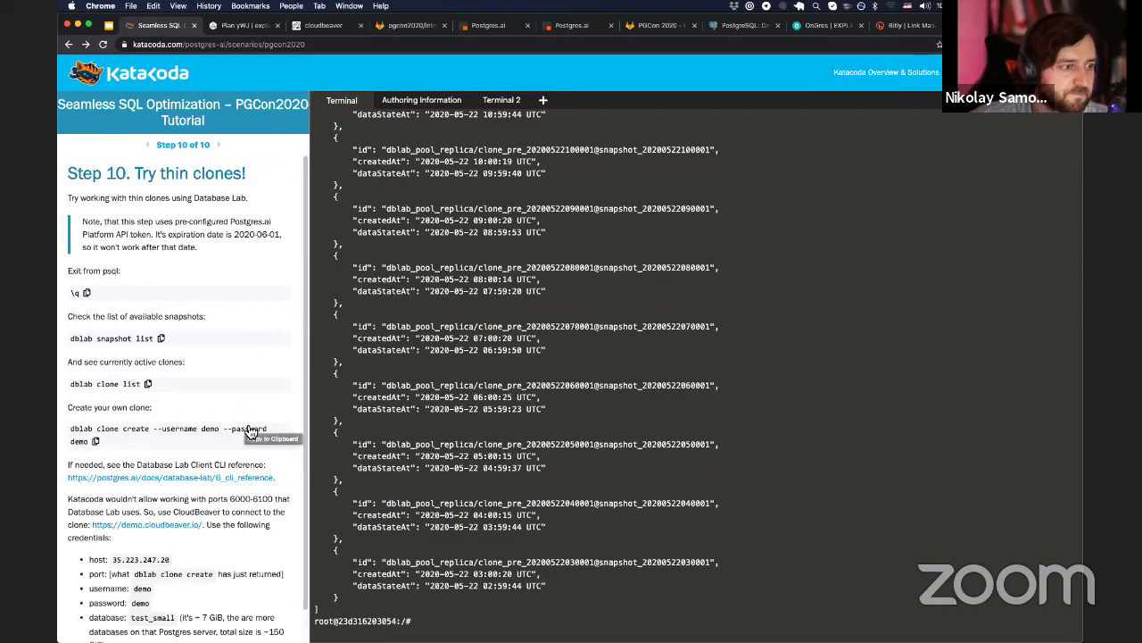
# Step: Run 'dblab clone list' to show the current clones
pyautogui.click(95, 441)
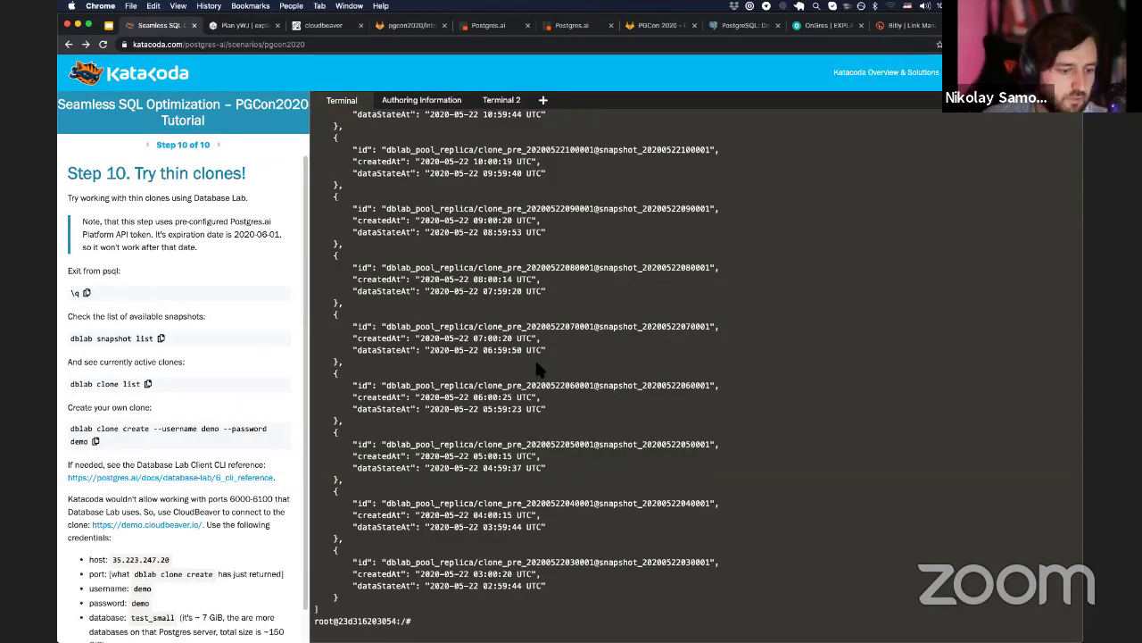
pyautogui.press('super+v')
pyautogui.hotkey('ctrl', 'u')
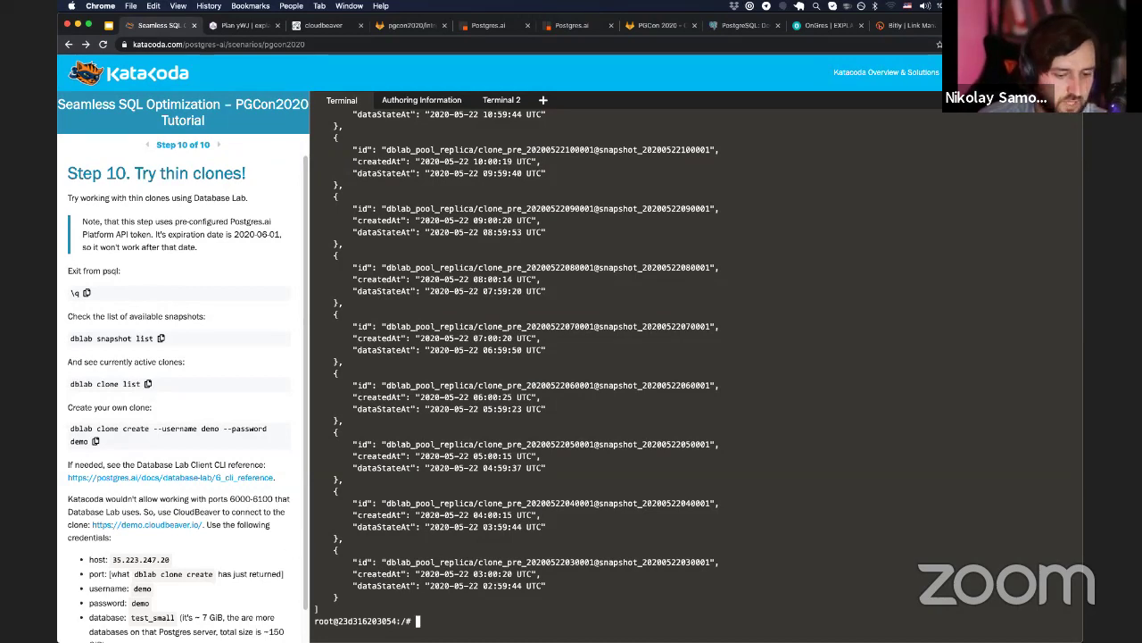
pyautogui.press('super+v')
pyautogui.press('Return')
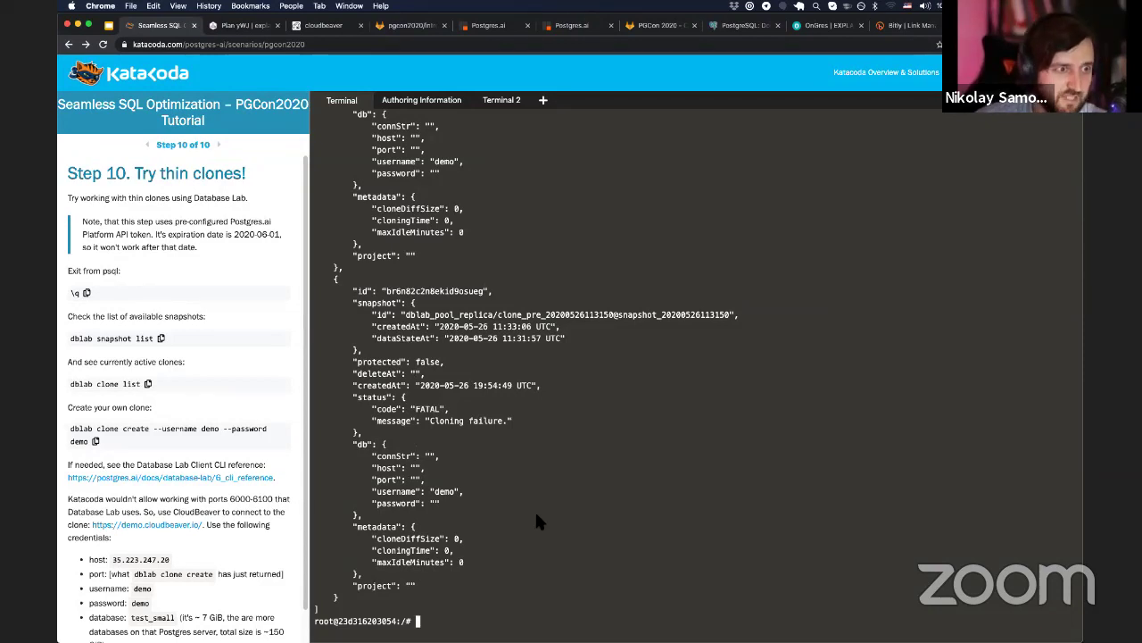
pyautogui.scroll(5, 535, 511)
pyautogui.scroll(-2, 540, 525)
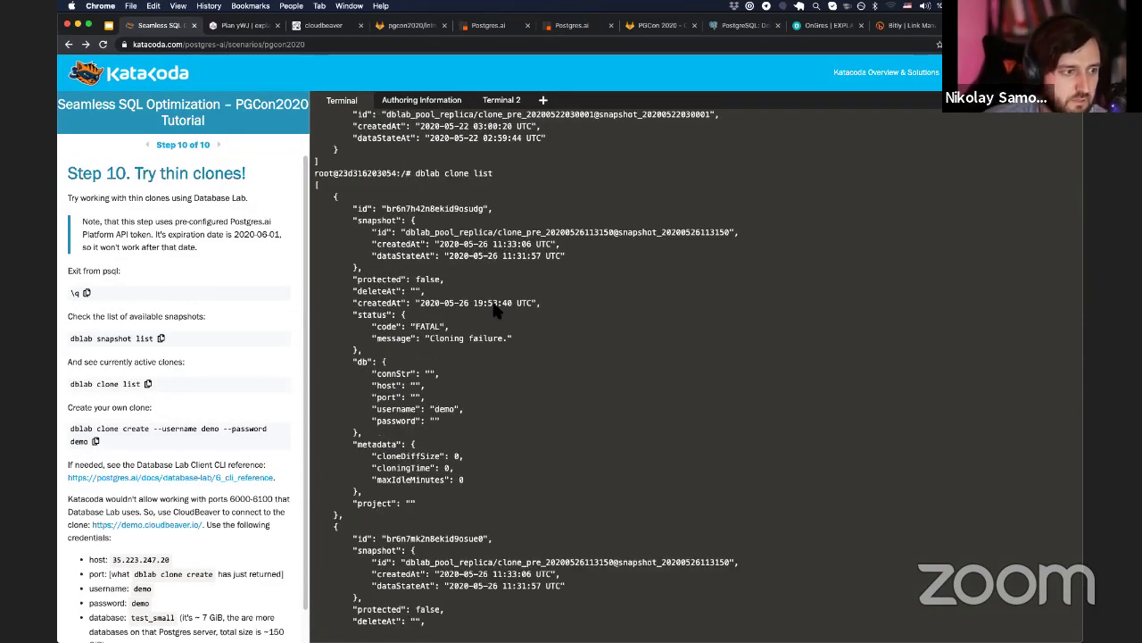
pyautogui.scroll(-3, 536, 518)
pyautogui.click(94, 441)
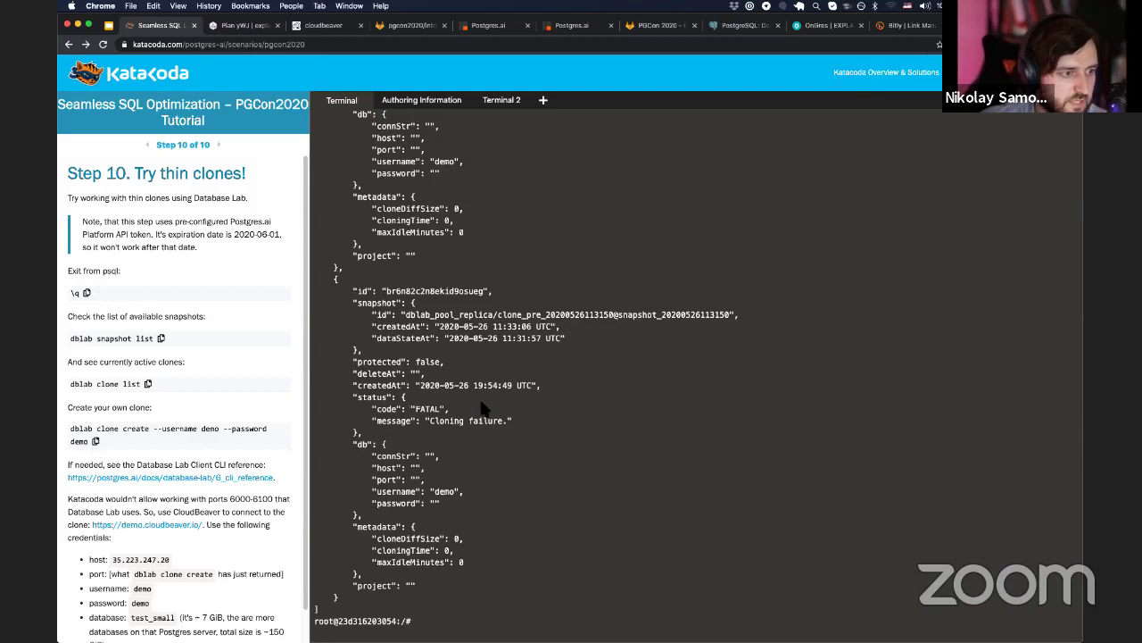
pyautogui.click(485, 410)
pyautogui.press('super+v')
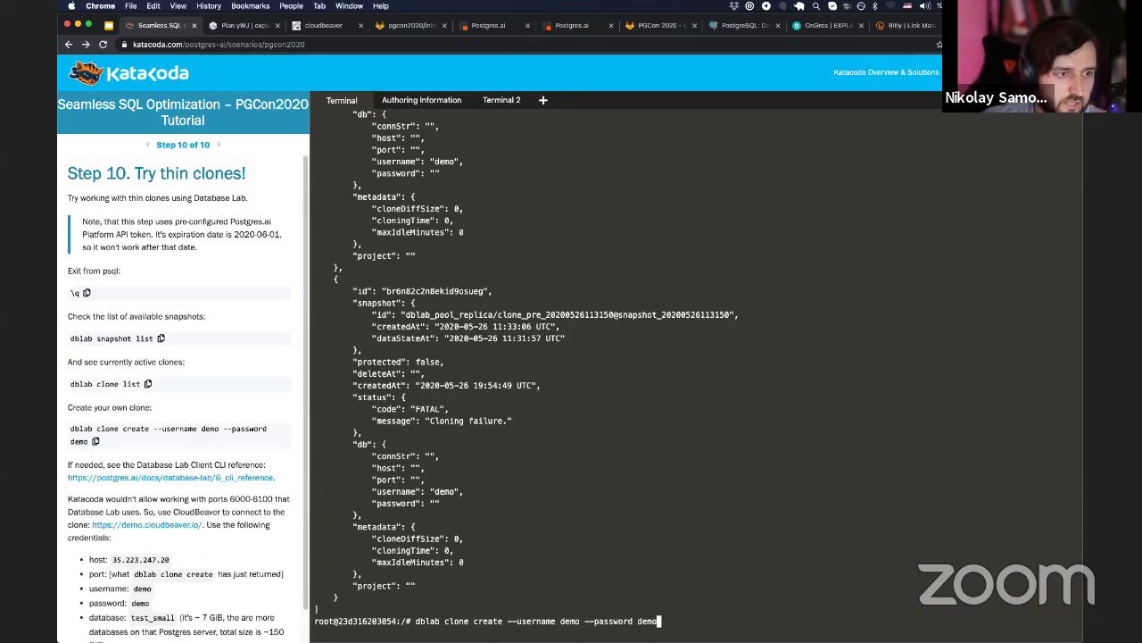
pyautogui.press('Return')
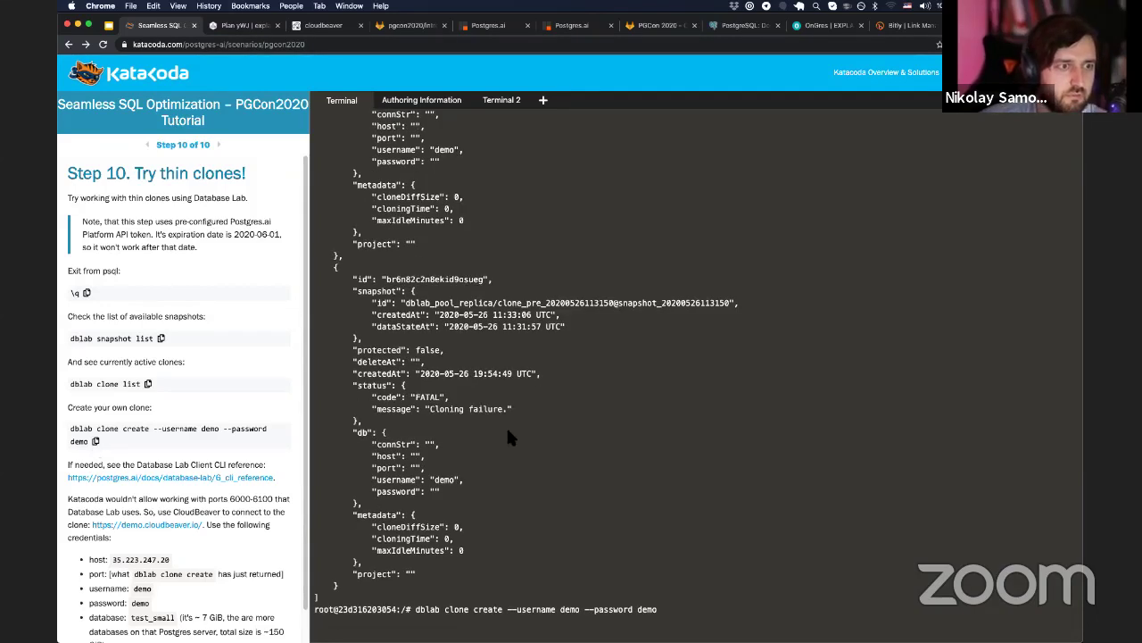
pyautogui.scroll(10, 509, 453)
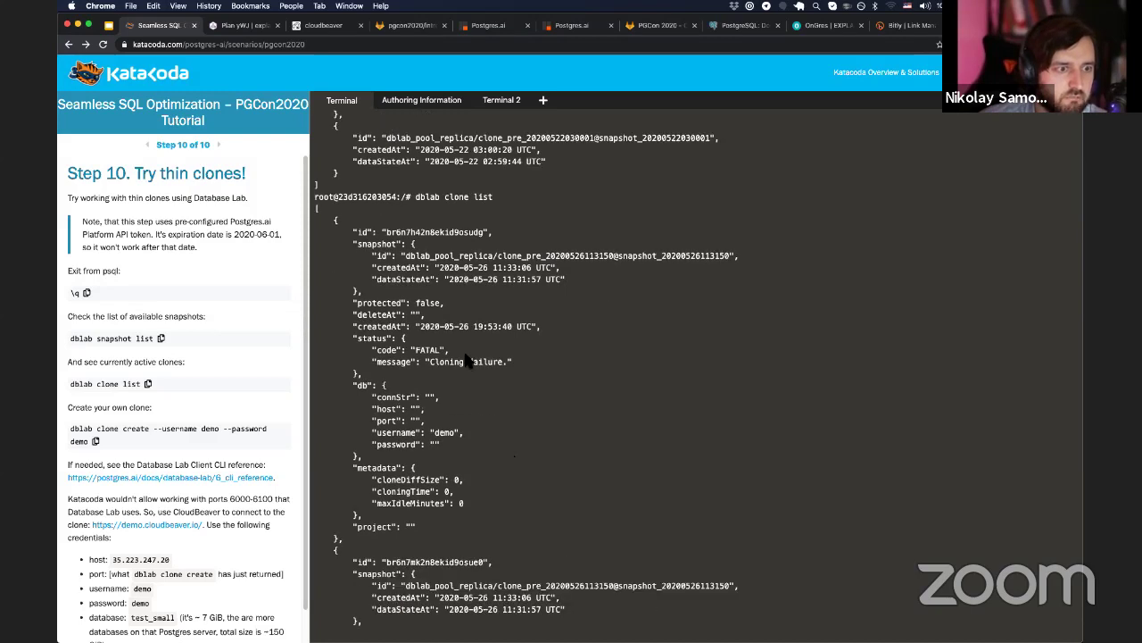
pyautogui.scroll(-10, 533, 487)
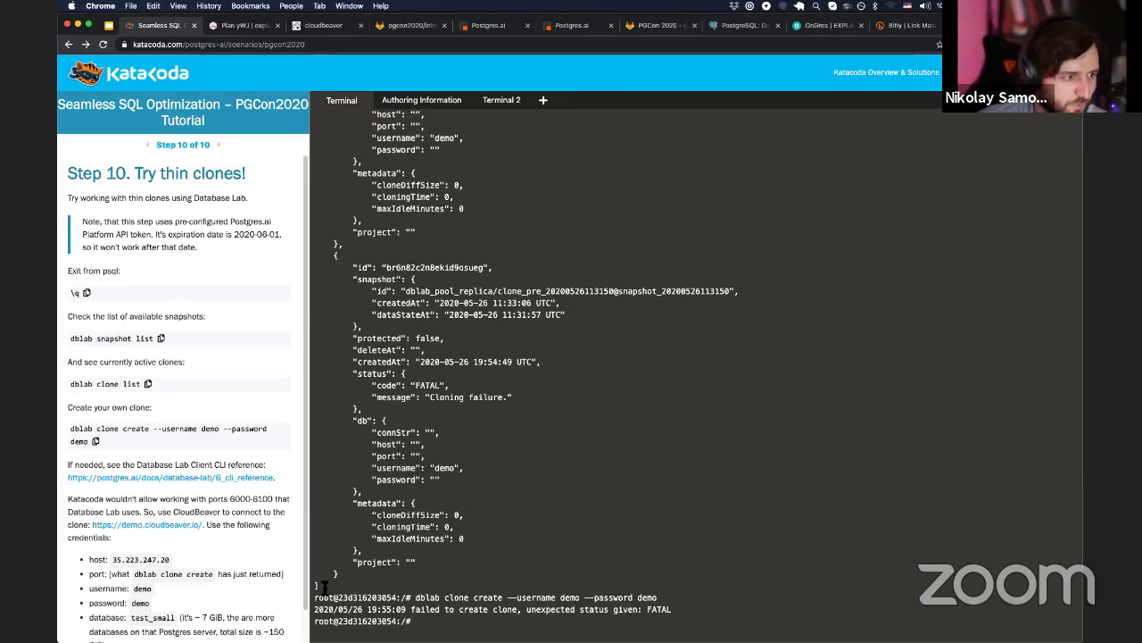
pyautogui.scroll(-1, 278, 574)
pyautogui.scroll(-3, 274, 567)
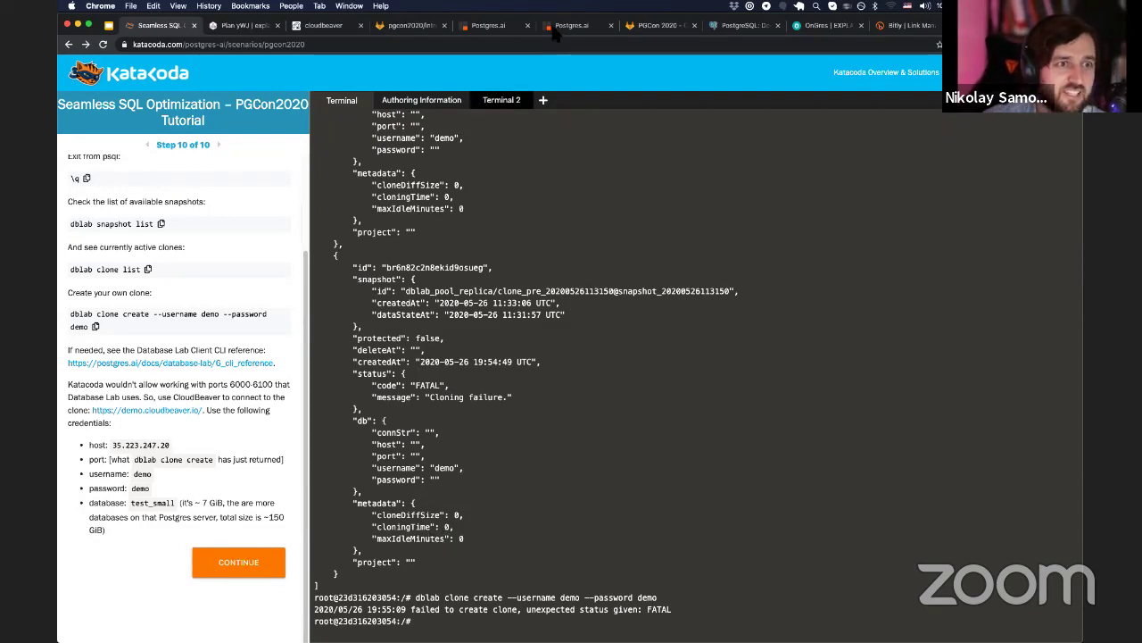
# Step: Open Database Lab instance #18 from the Instances list in Postgres.ai Console
pyautogui.click(488, 25)
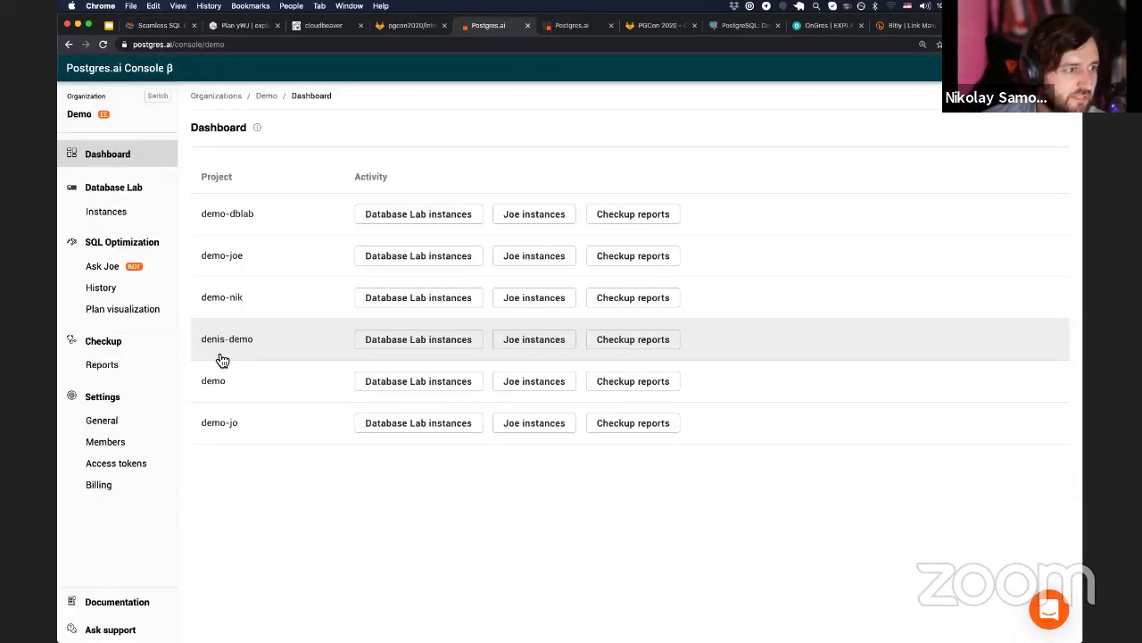
pyautogui.click(107, 268)
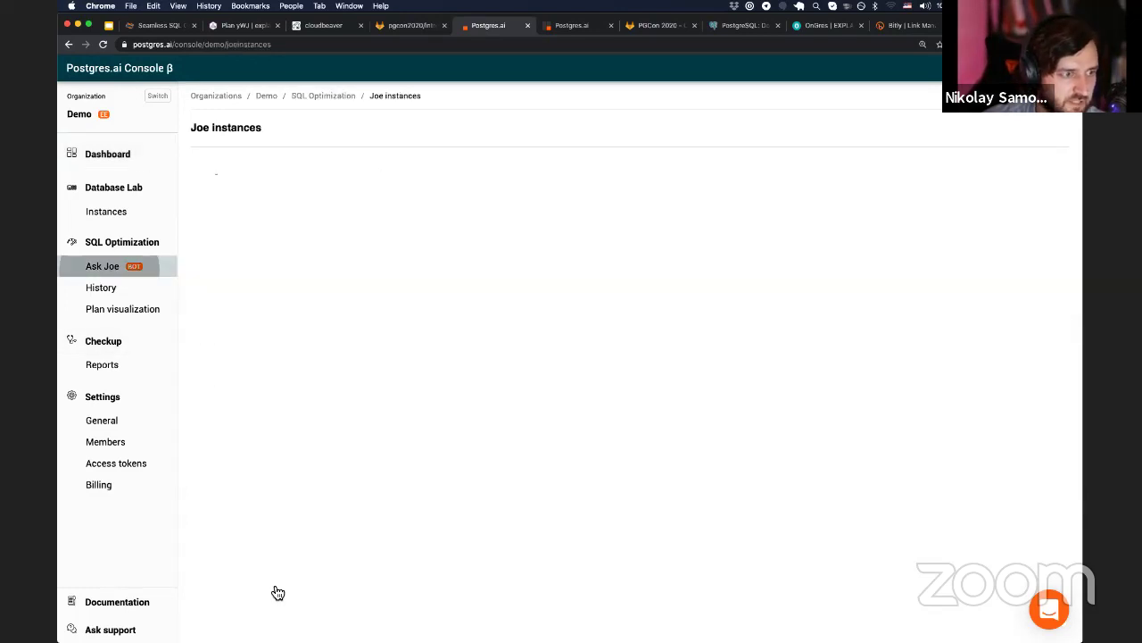
pyautogui.click(104, 212)
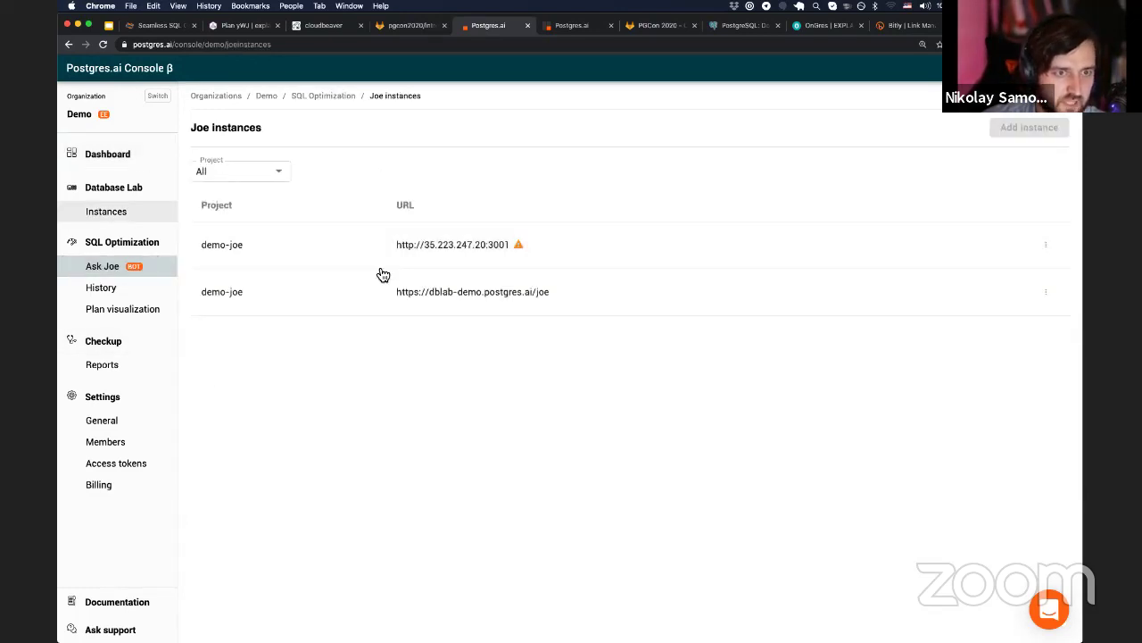
pyautogui.click(428, 253)
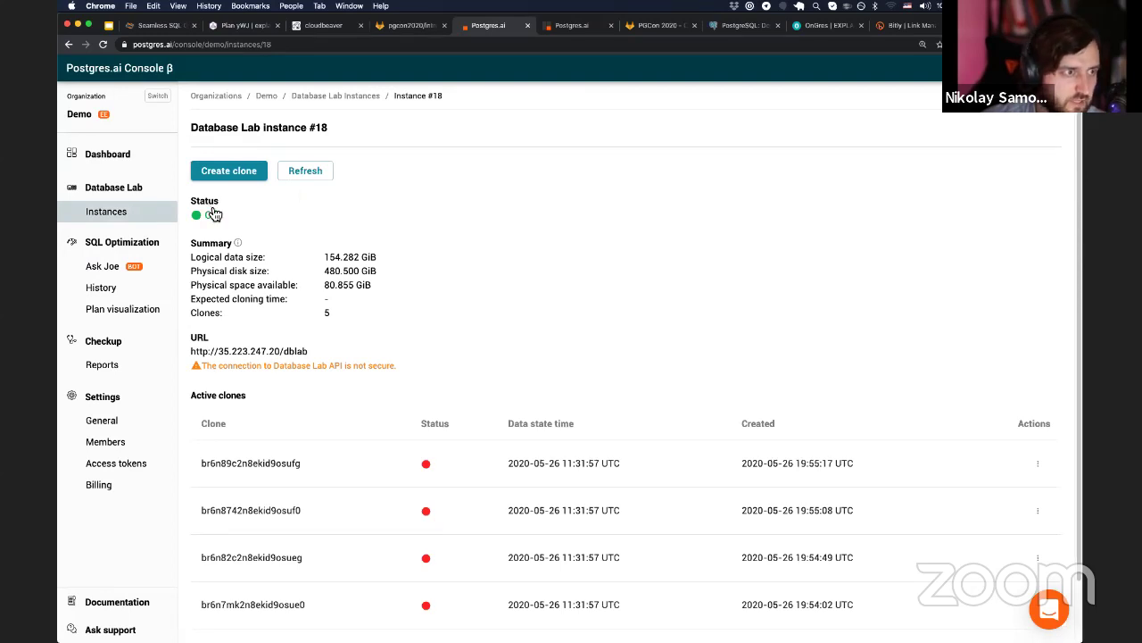
# Step: Submit the Create clone form with a filler clone ID, username and password
pyautogui.click(228, 171)
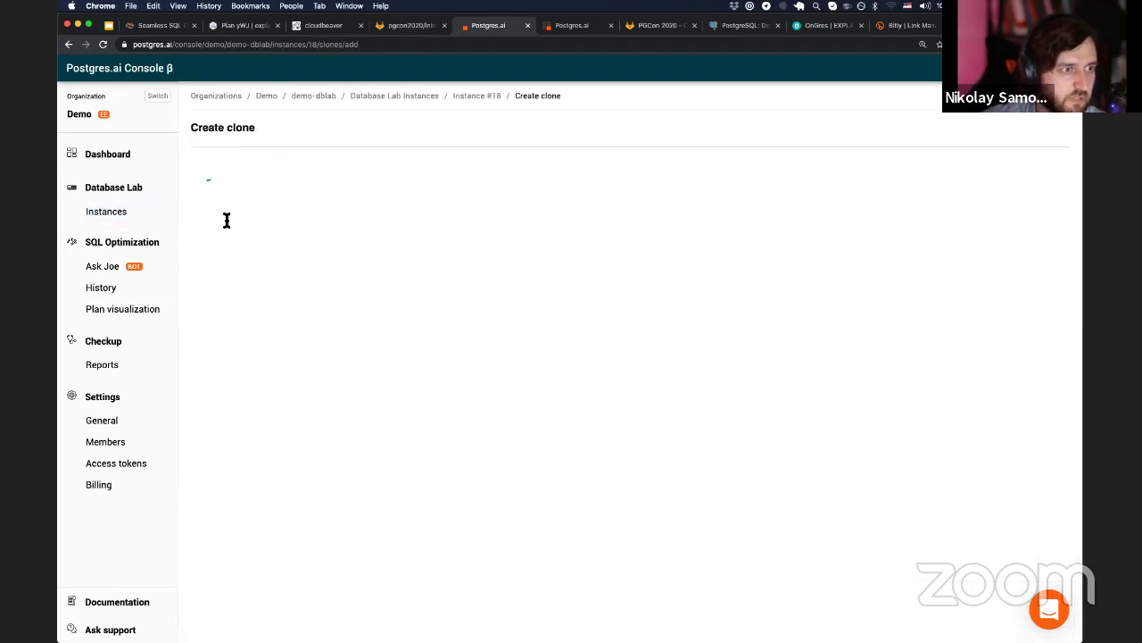
pyautogui.write('asdasd')
pyautogui.press('Tab')
pyautogui.write('sdfasdas')
pyautogui.click(248, 427)
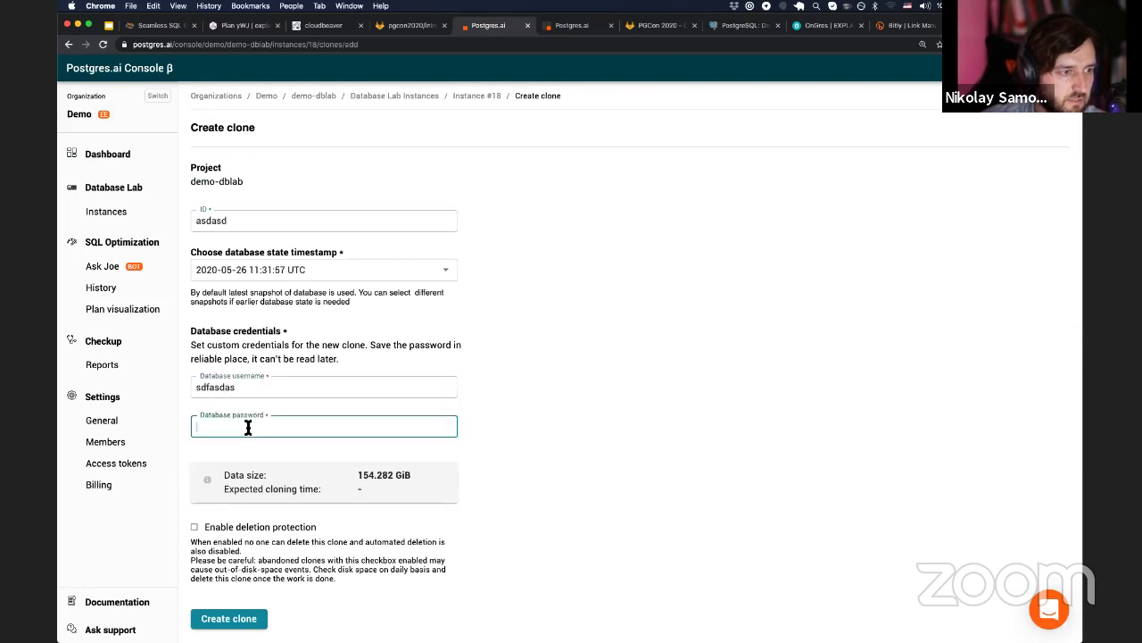
pyautogui.write('asdasd')
pyautogui.click(211, 622)
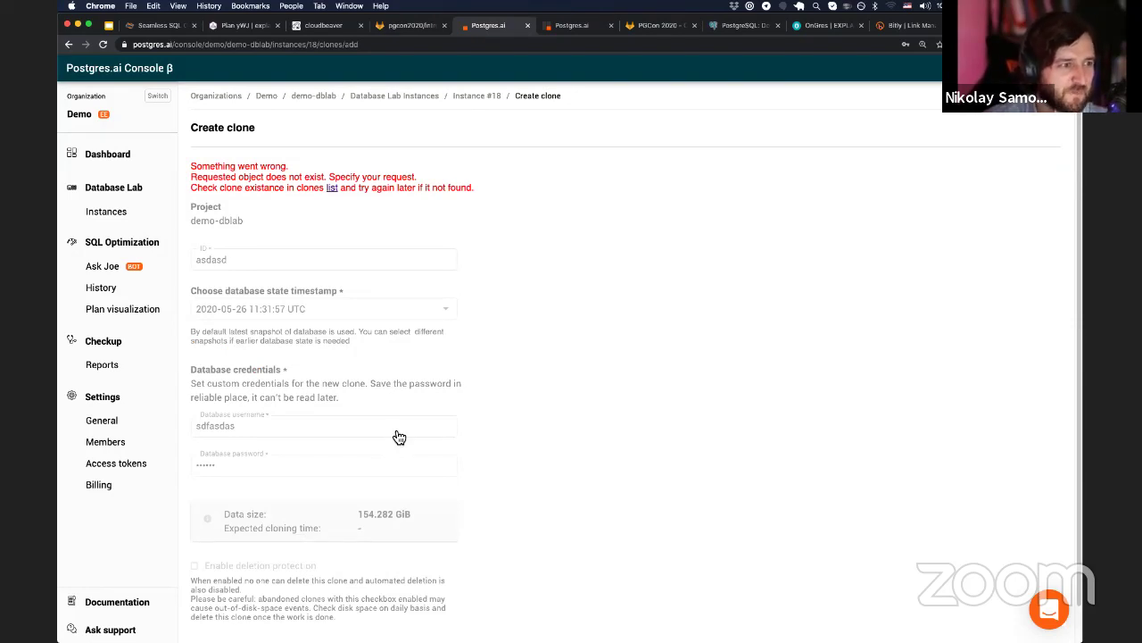
pyautogui.click(116, 268)
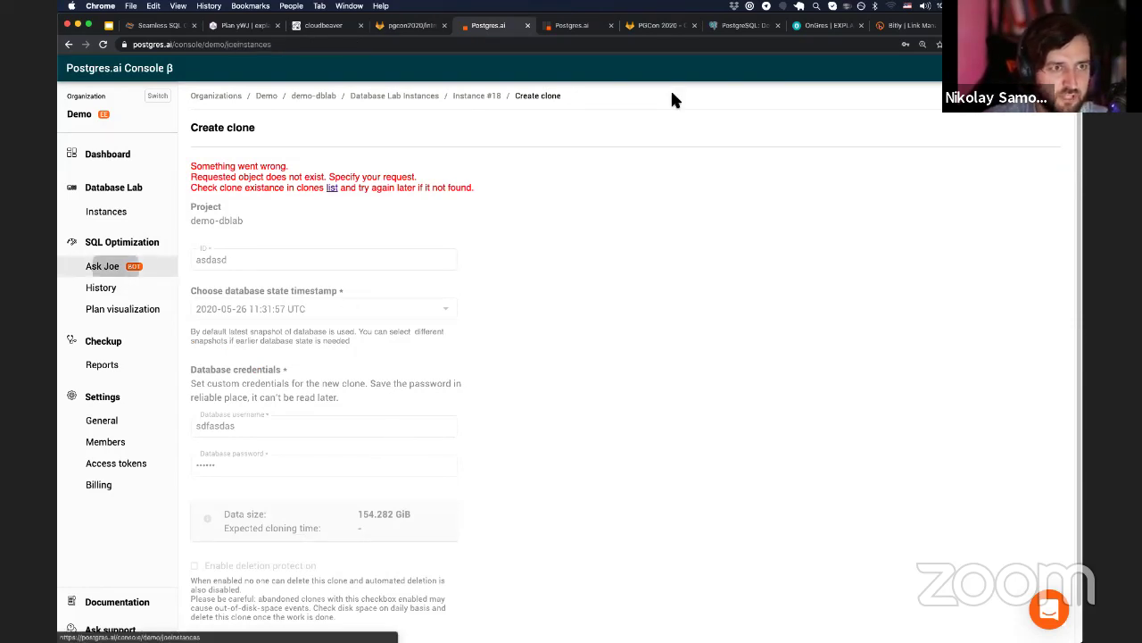
# Step: Ask Joe on instance #16 for the relation list with \d
pyautogui.click(560, 296)
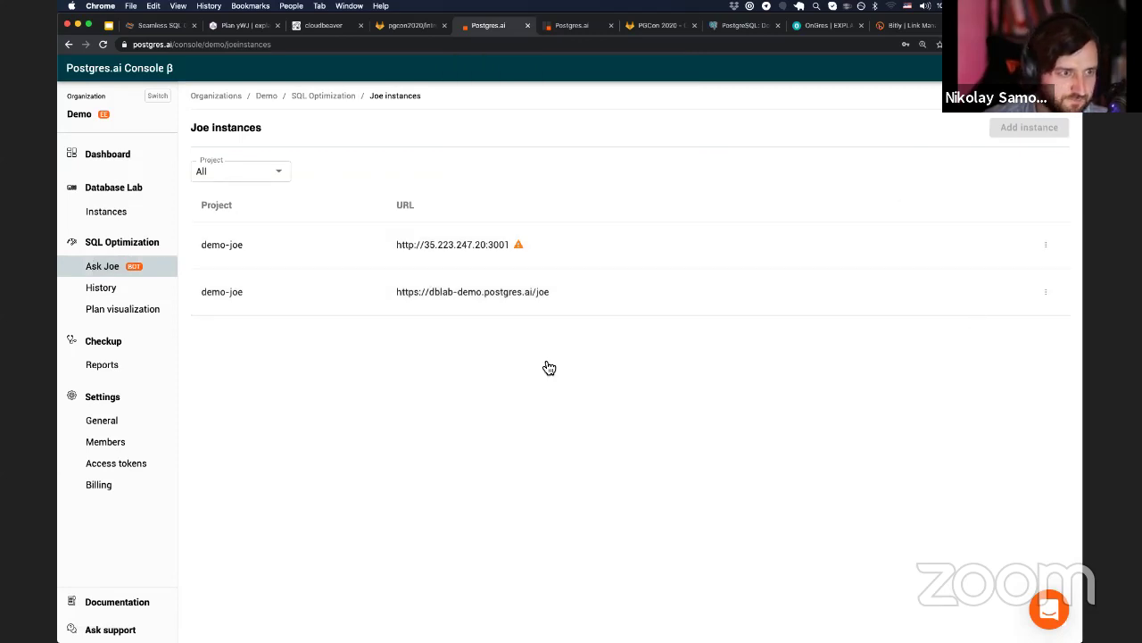
pyautogui.click(664, 308)
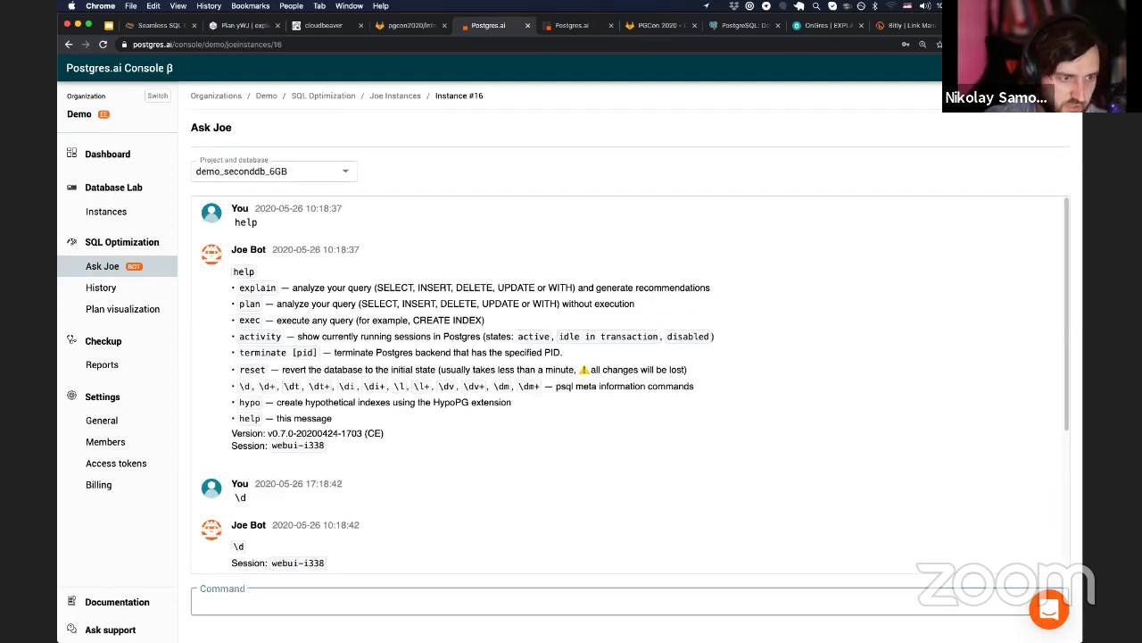
pyautogui.write('\\d')
pyautogui.press('Return')
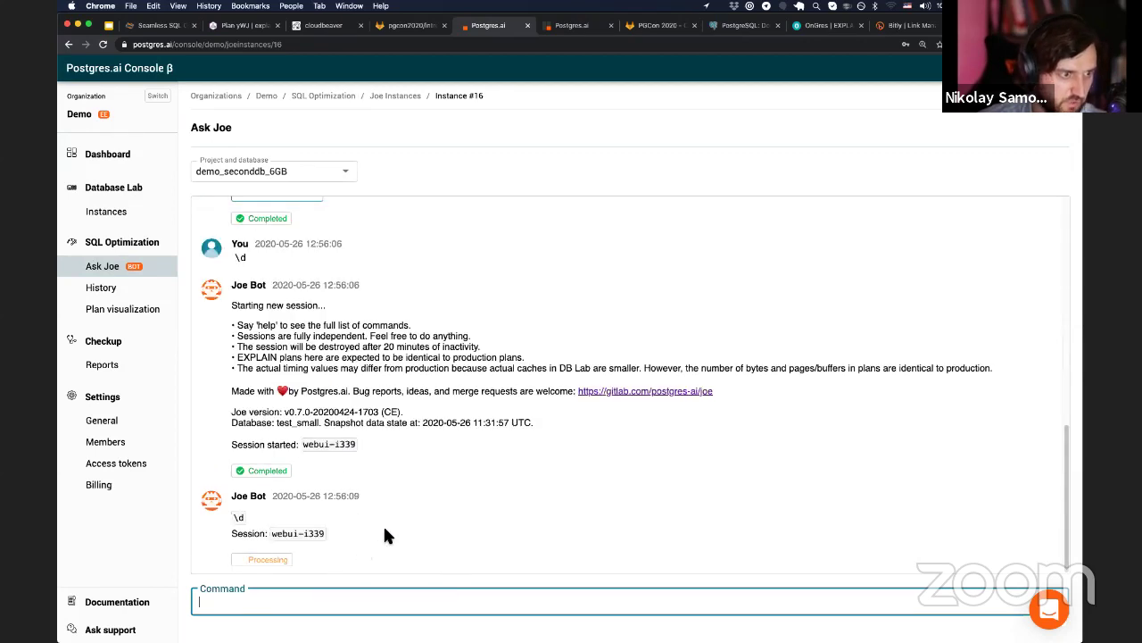
pyautogui.scroll(4, 382, 528)
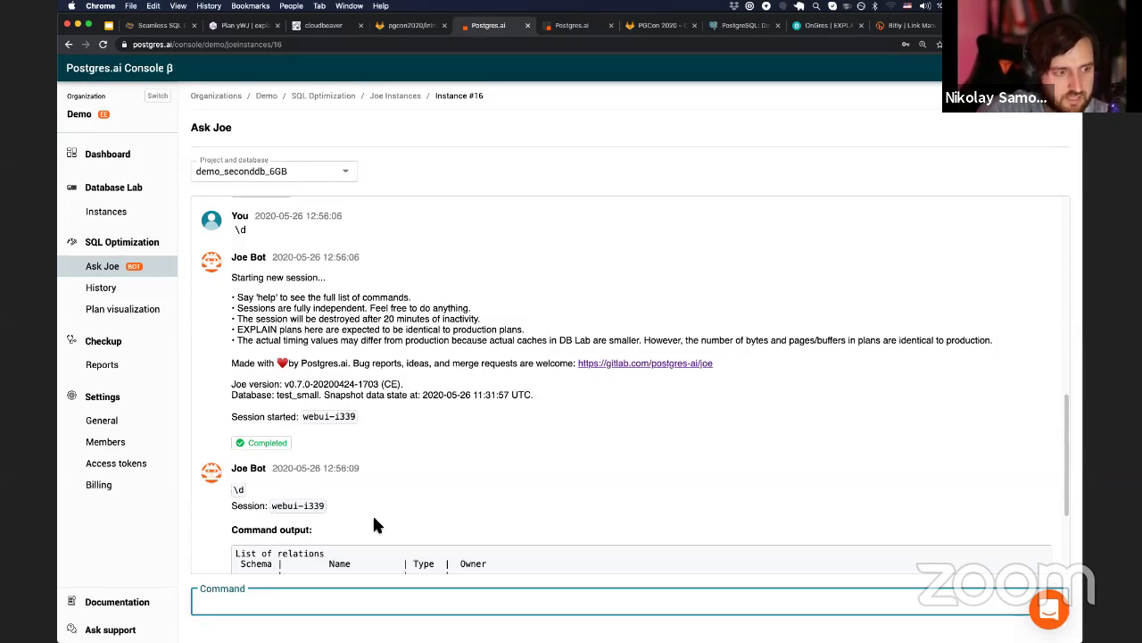
pyautogui.click(318, 602)
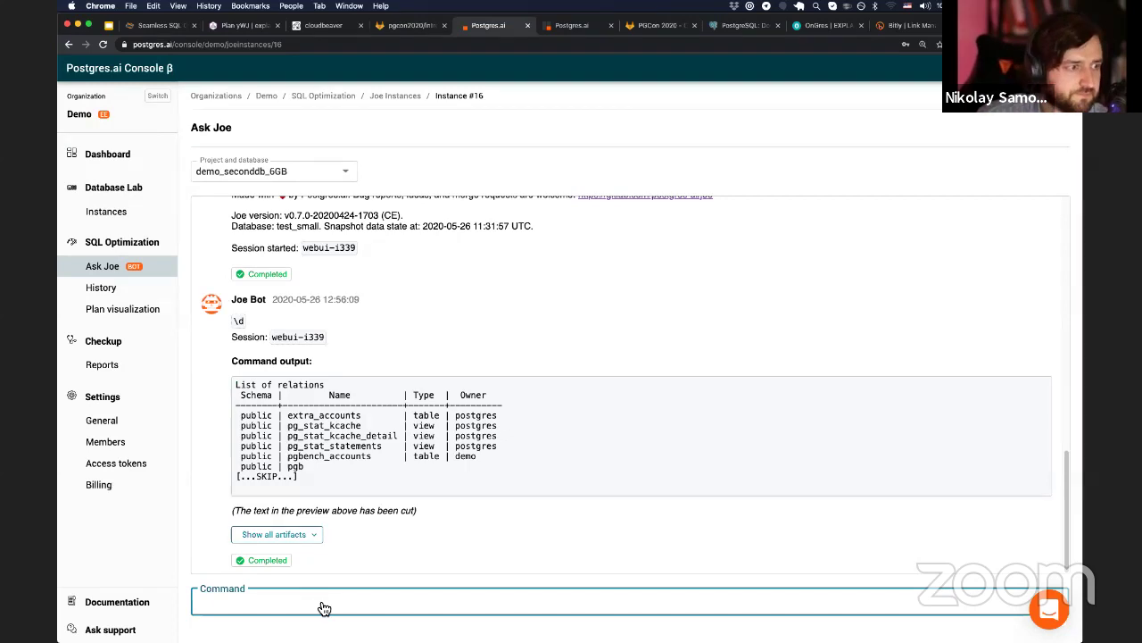
# Step: Revisit tutorial step 9, the dalibo and GitLab tabs, then return to Joe's command box
pyautogui.moveTo(598, 624)
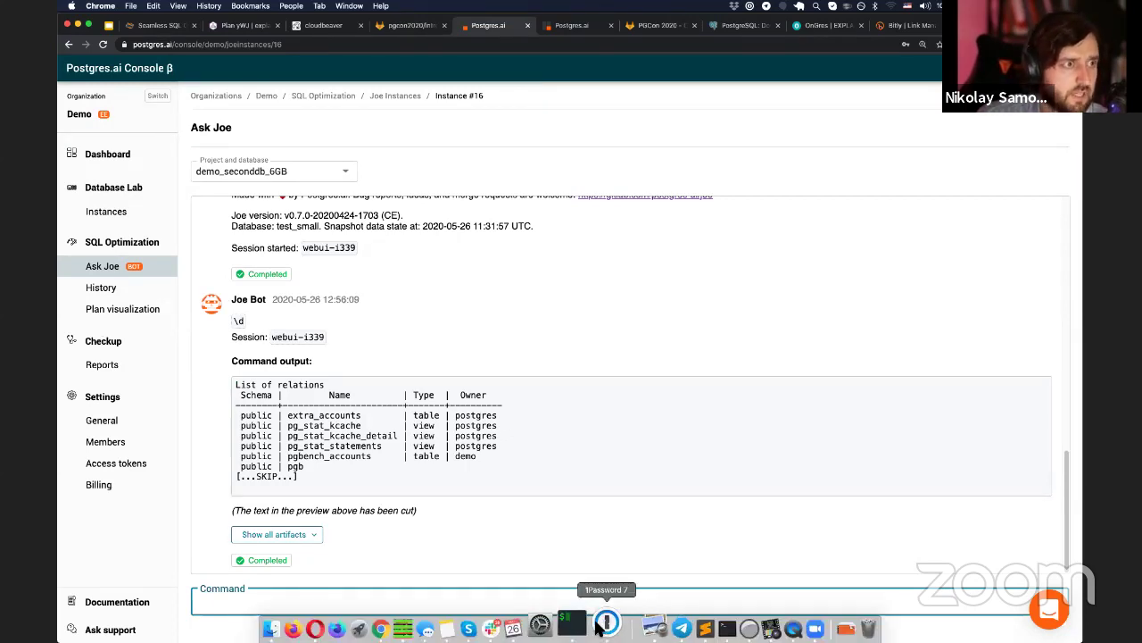
pyautogui.click(155, 28)
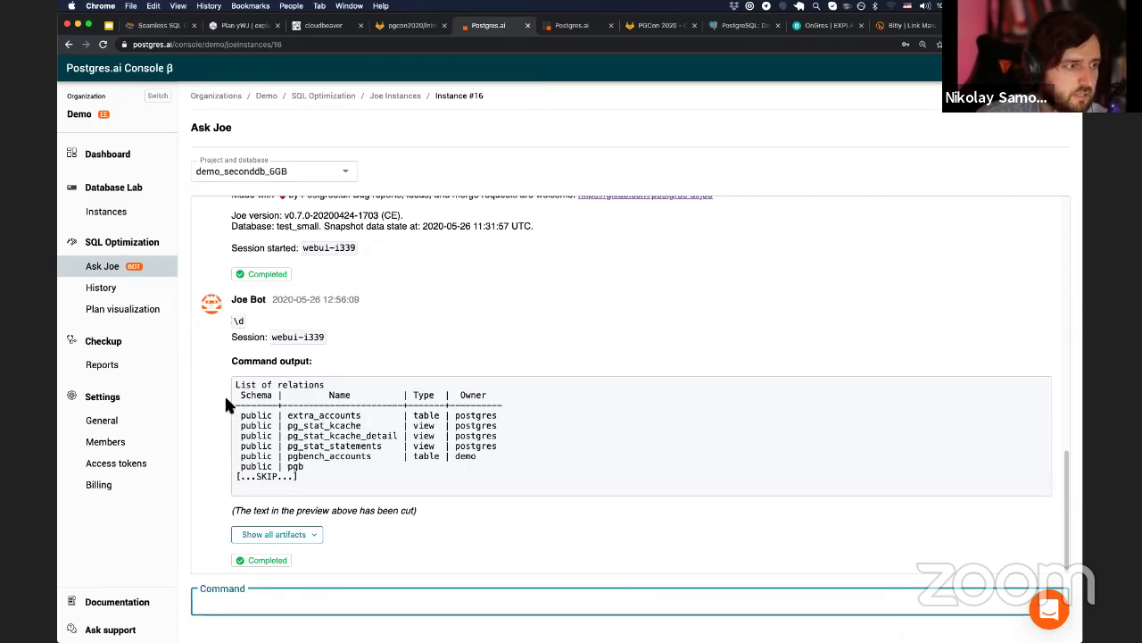
pyautogui.scroll(10, 186, 444)
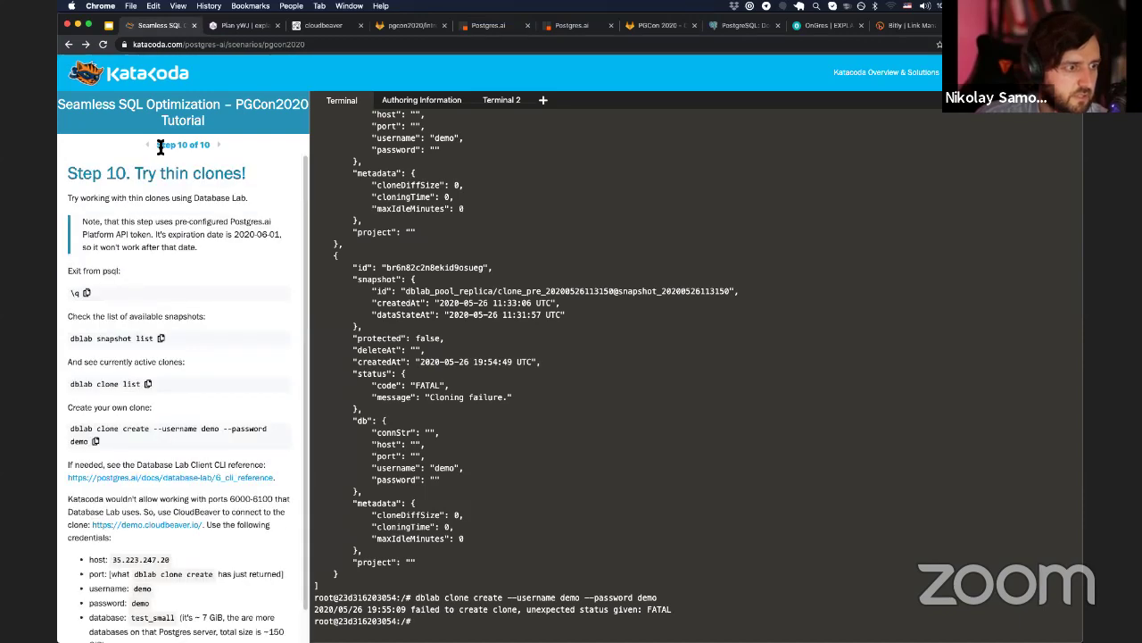
pyautogui.click(149, 144)
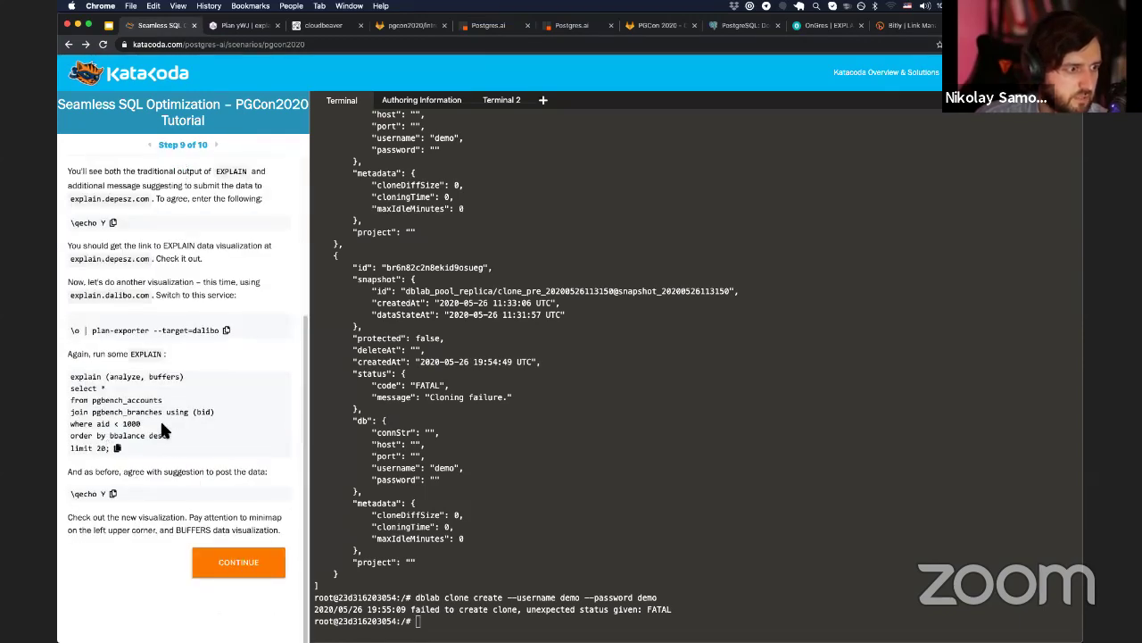
pyautogui.click(243, 27)
pyautogui.click(406, 25)
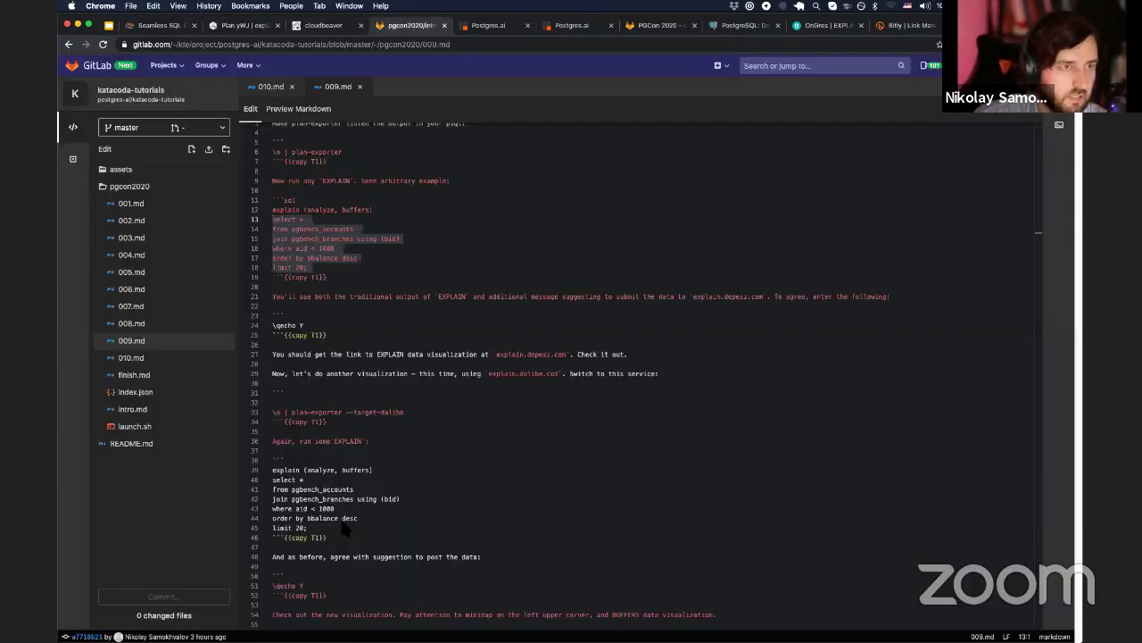
pyautogui.click(488, 25)
pyautogui.click(249, 592)
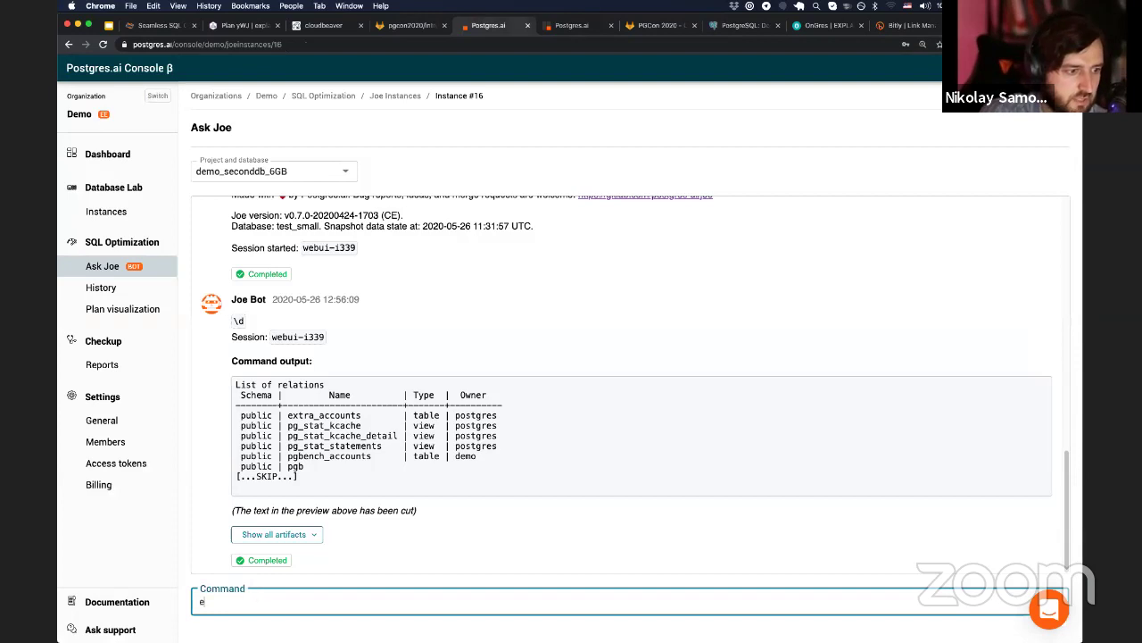
# Step: Send the pasted explain pgbench join query to Joe, which returns a syntax error
pyautogui.write('explain explain (analyze, buffers) select * from pgbench_accounts join pgbench_branches using (bid) where aid < 1000 order by bbalance desc limit 20;')
pyautogui.press('Return')
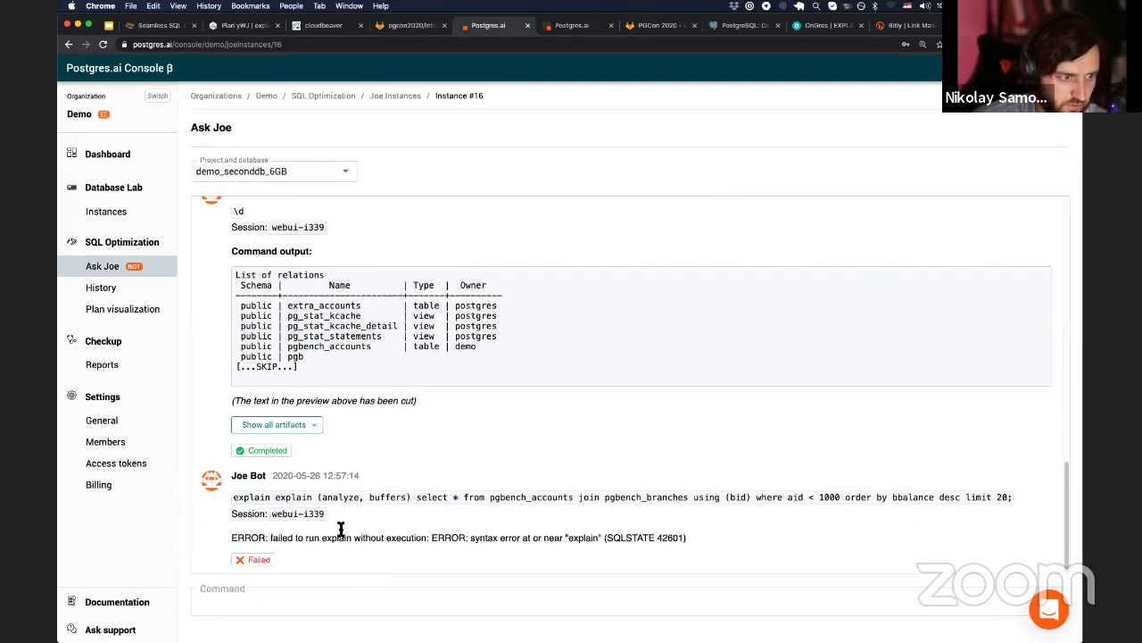
pyautogui.tripleClick(228, 502)
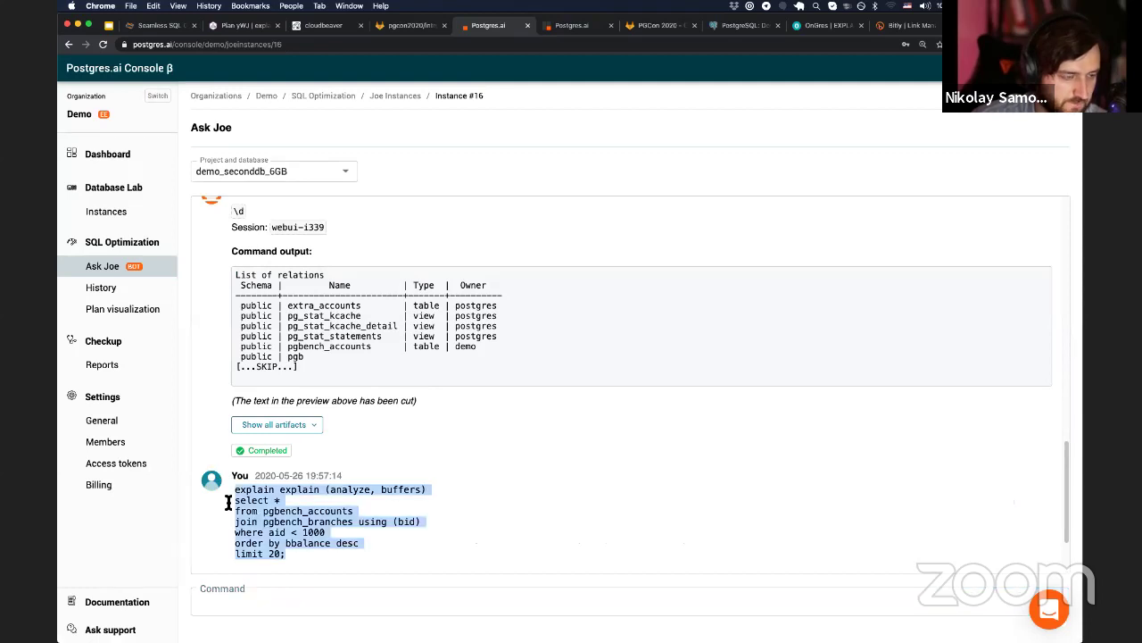
# Step: Resend the query prefixed with 'explain ' to get the plan, total time 4.643 ms
pyautogui.click(268, 601)
pyautogui.write('expal')
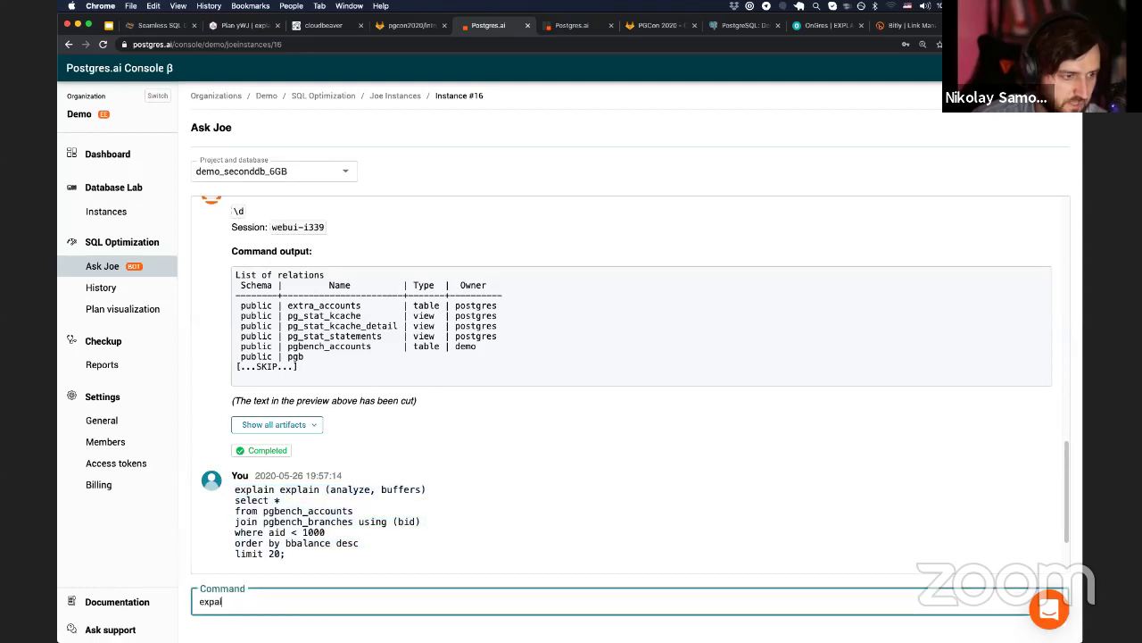
pyautogui.press('BackSpace')
pyautogui.press('BackSpace')
pyautogui.press('BackSpace')
pyautogui.write('plain')
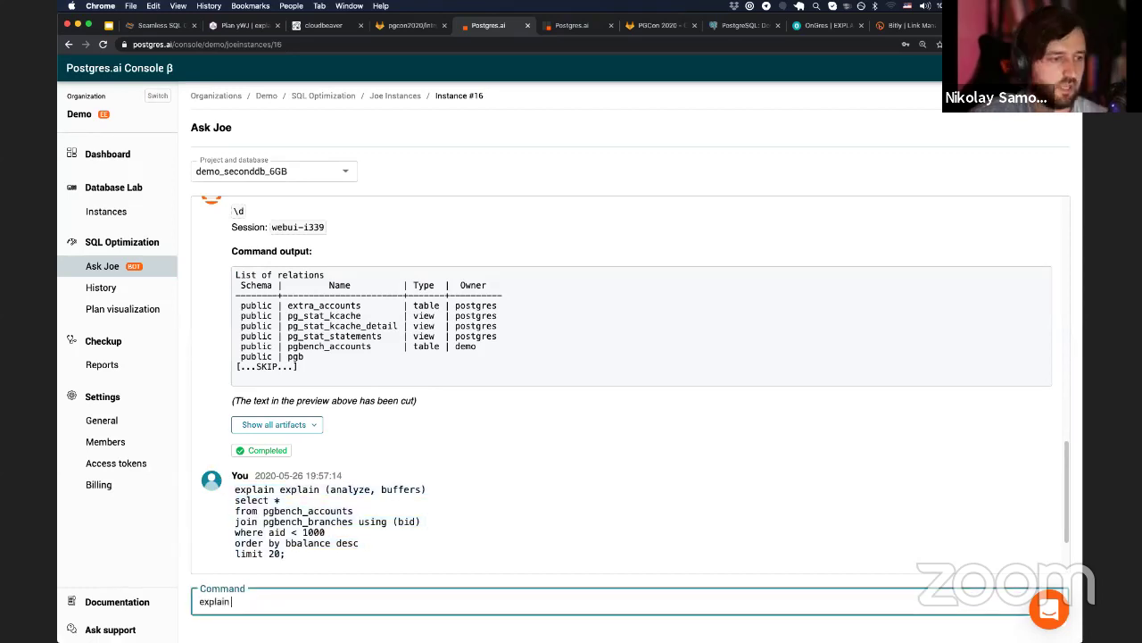
pyautogui.write('select * from pgbench_accounts join pgbench_branches using (bid) where aid < 1000 order by bbalance desc limit 20;')
pyautogui.press('Return')
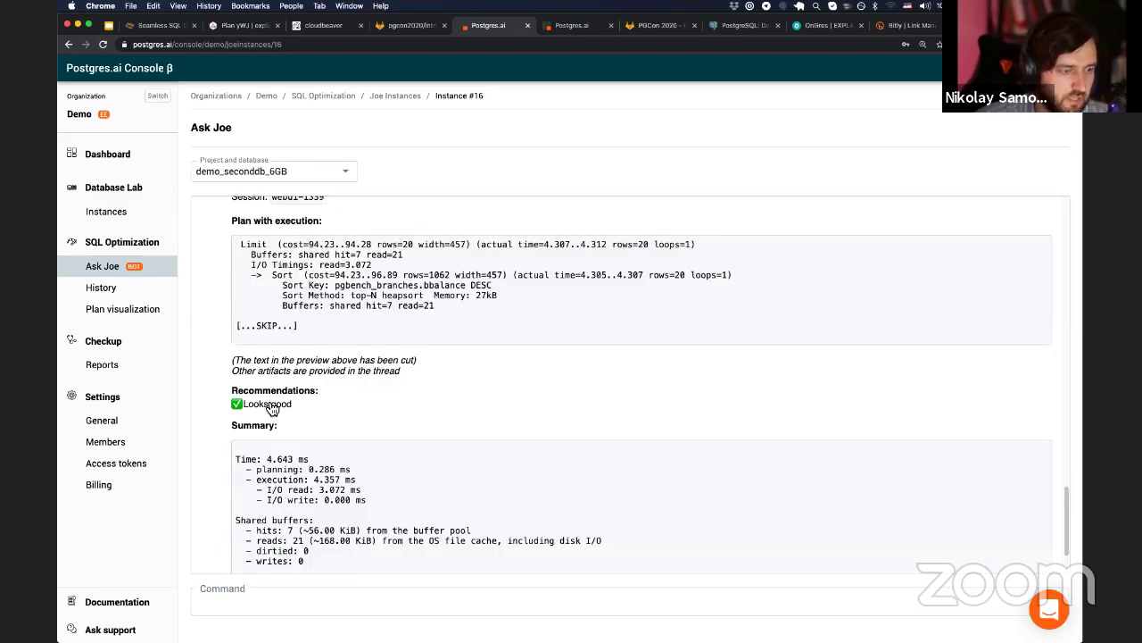
# Step: Expand all artifacts, highlight Summary timing and buffers, and open Command #935's permalink
pyautogui.click(270, 534)
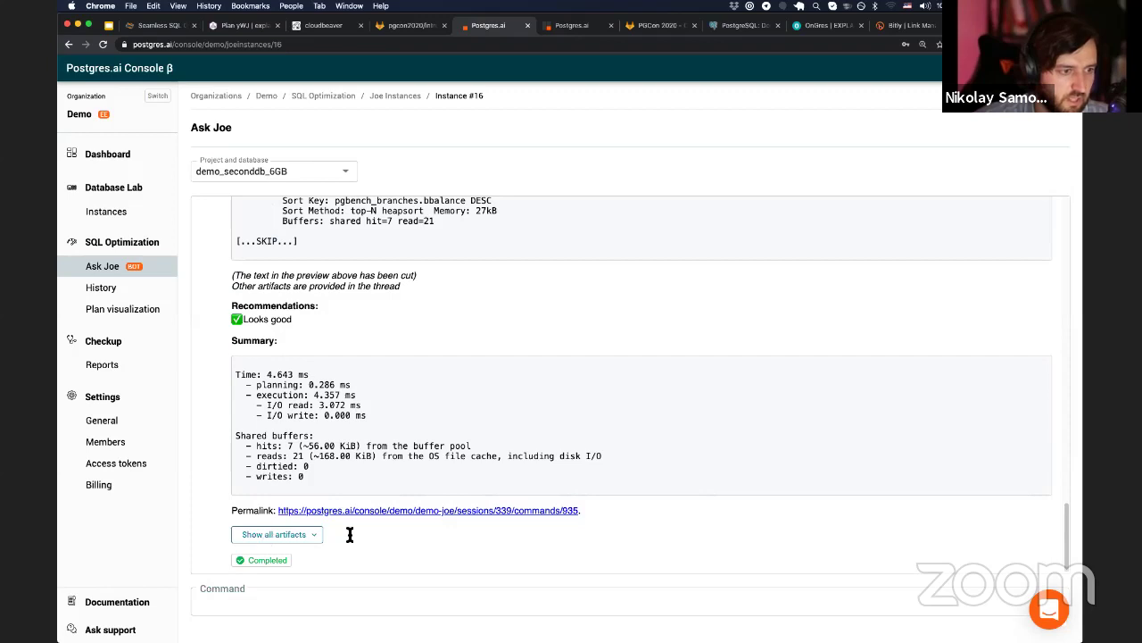
pyautogui.moveTo(360, 449); pyautogui.dragTo(451, 502)
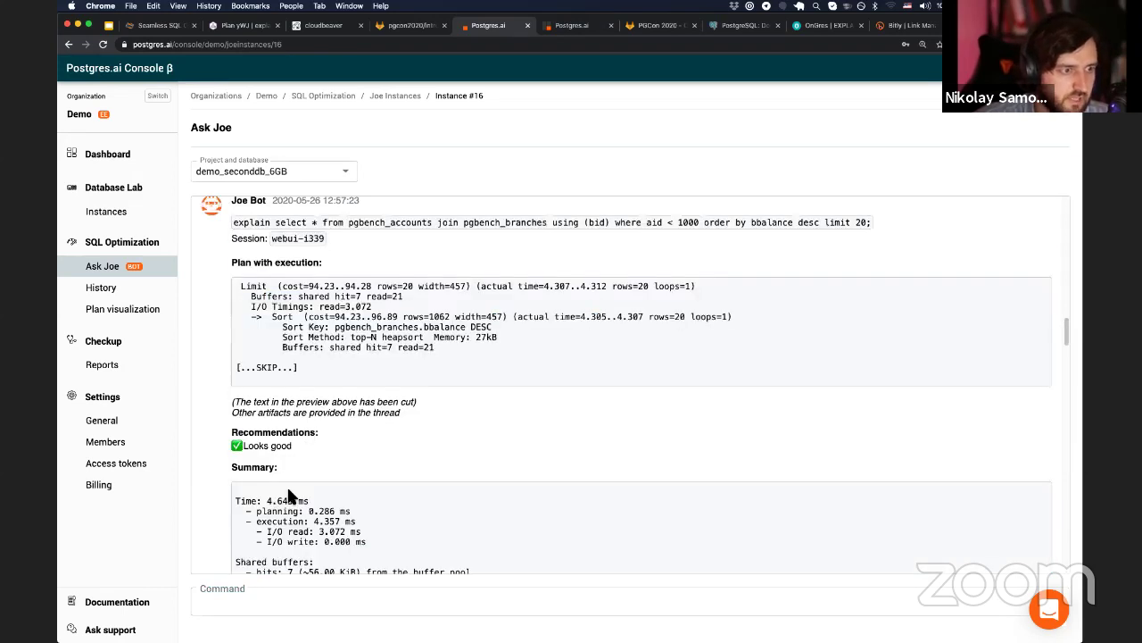
pyautogui.scroll(-3, 294, 497)
pyautogui.moveTo(336, 381); pyautogui.dragTo(269, 322)
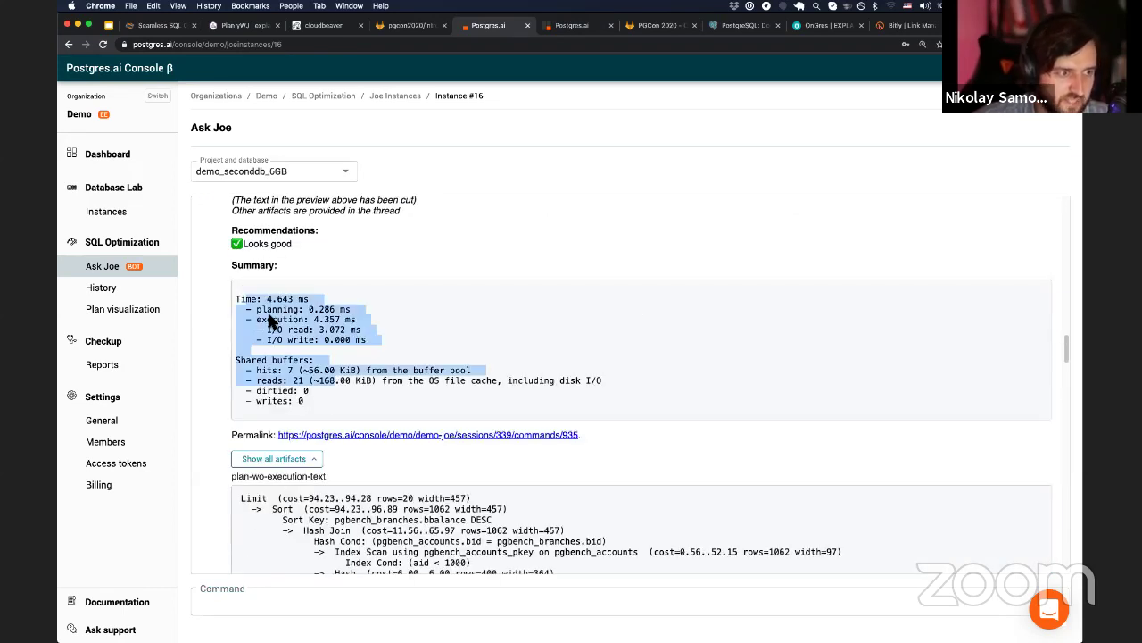
pyautogui.moveTo(324, 397); pyautogui.dragTo(250, 303)
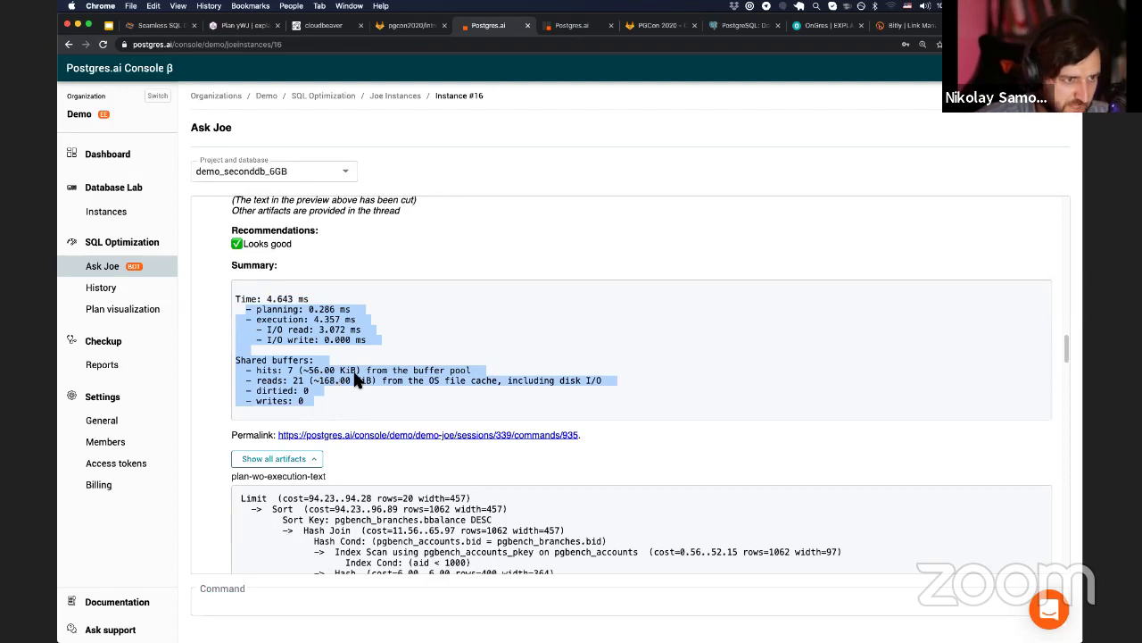
pyautogui.moveTo(357, 380)
pyautogui.mouseDown()
pyautogui.moveTo(318, 380)
pyautogui.moveTo(370, 388)
pyautogui.mouseUp()
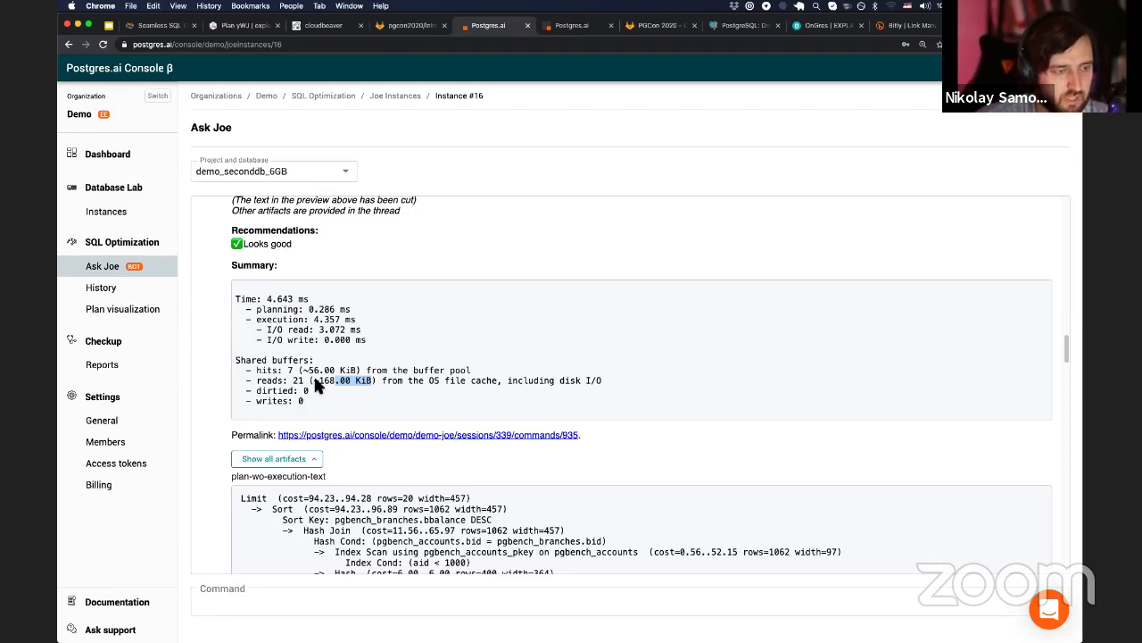
pyautogui.click(317, 433)
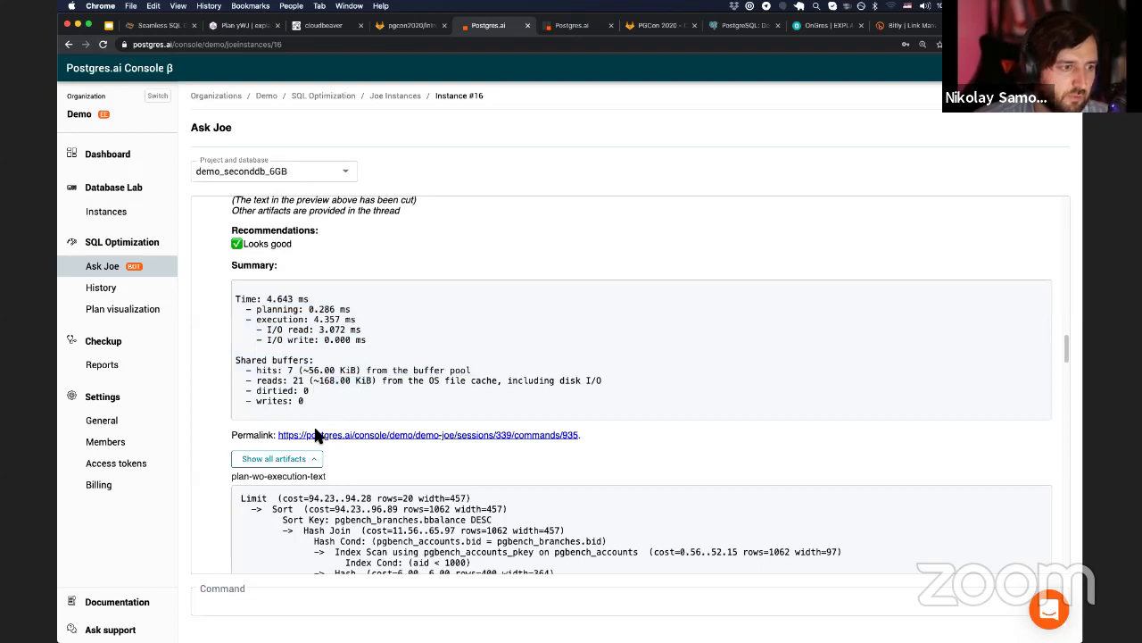
pyautogui.click(378, 435)
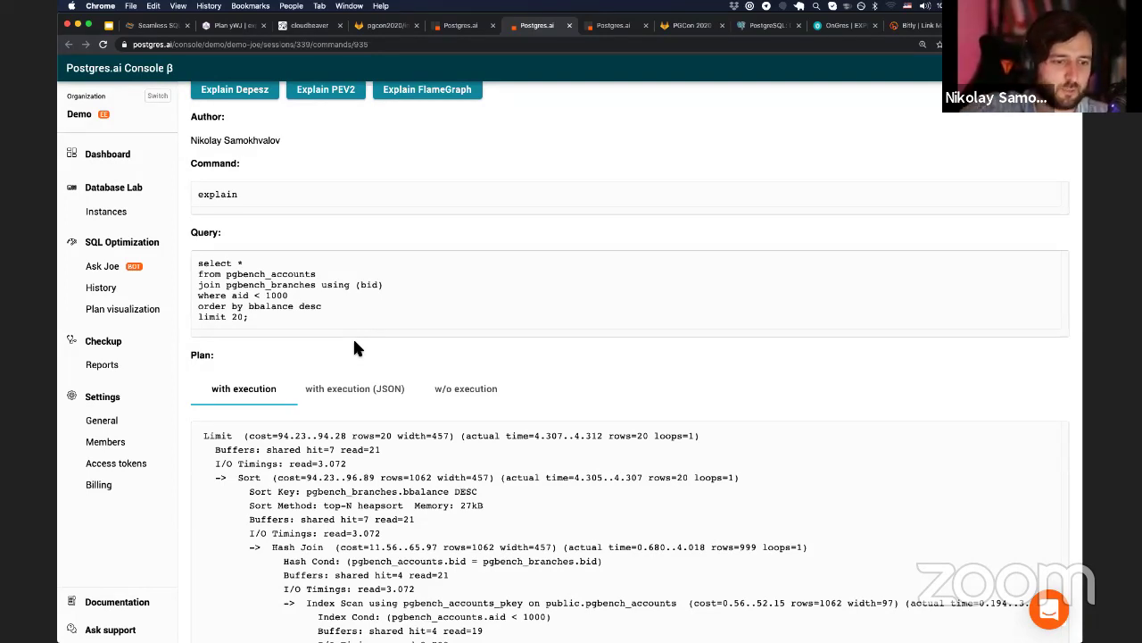
# Step: Open Database Lab instance #18 showing status OK and its active clones
pyautogui.click(460, 25)
pyautogui.click(123, 220)
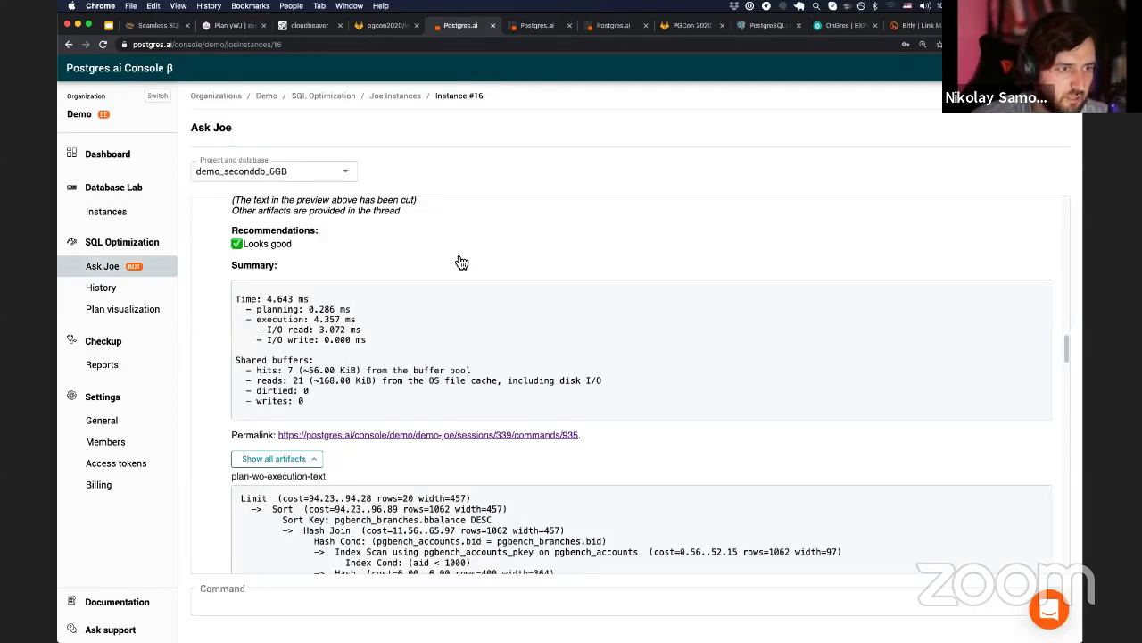
pyautogui.click(631, 249)
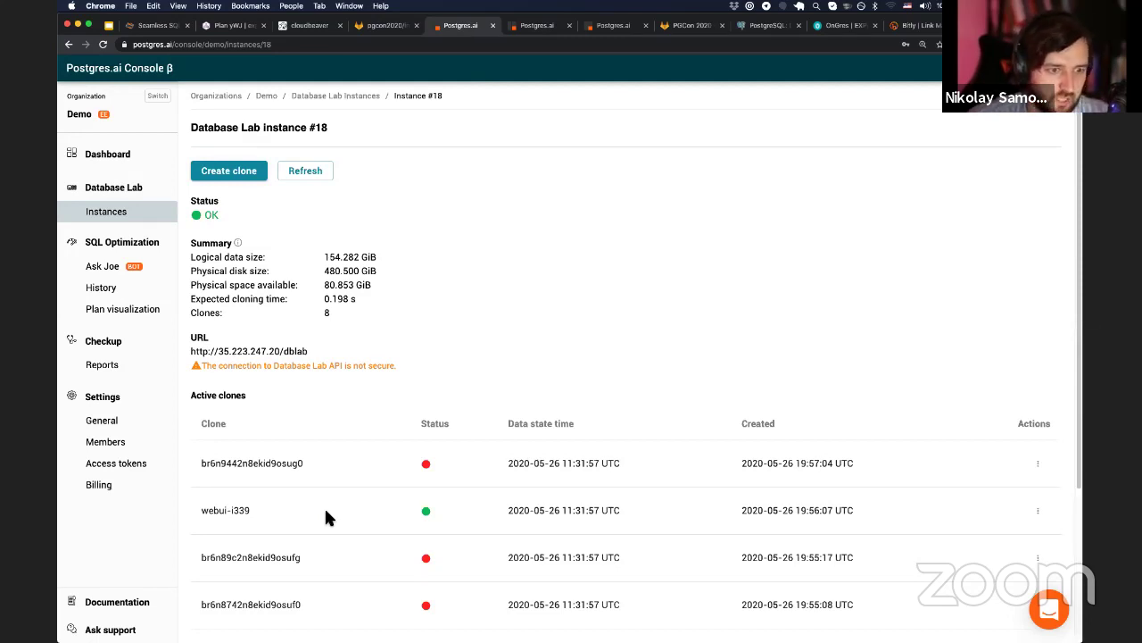
pyautogui.moveTo(272, 512); pyautogui.dragTo(599, 512)
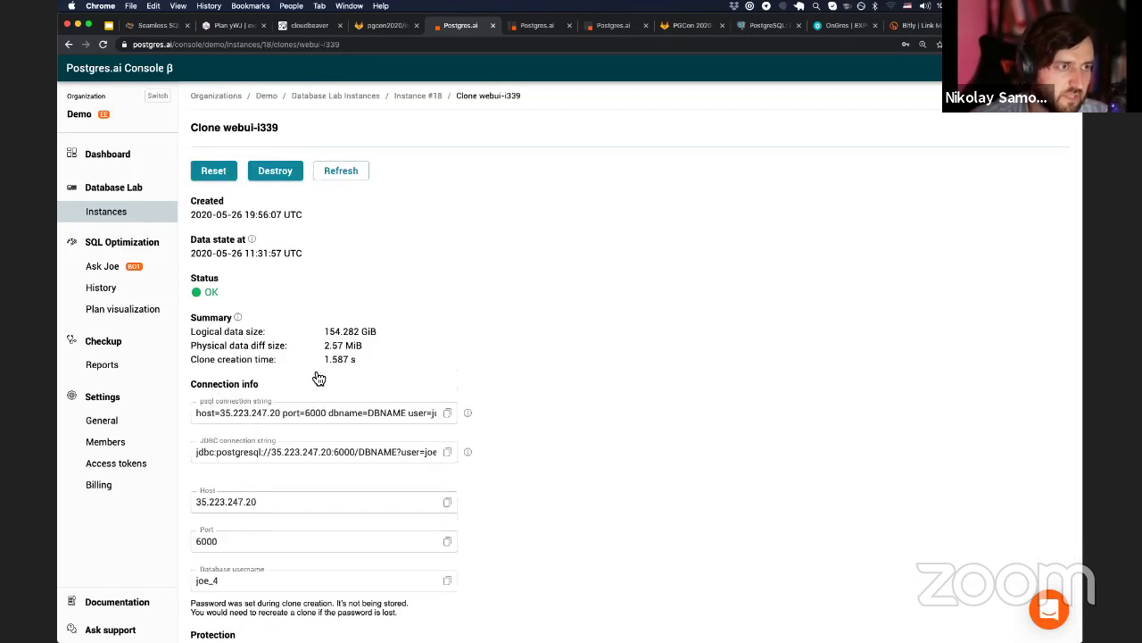
pyautogui.moveTo(322, 333); pyautogui.dragTo(374, 344)
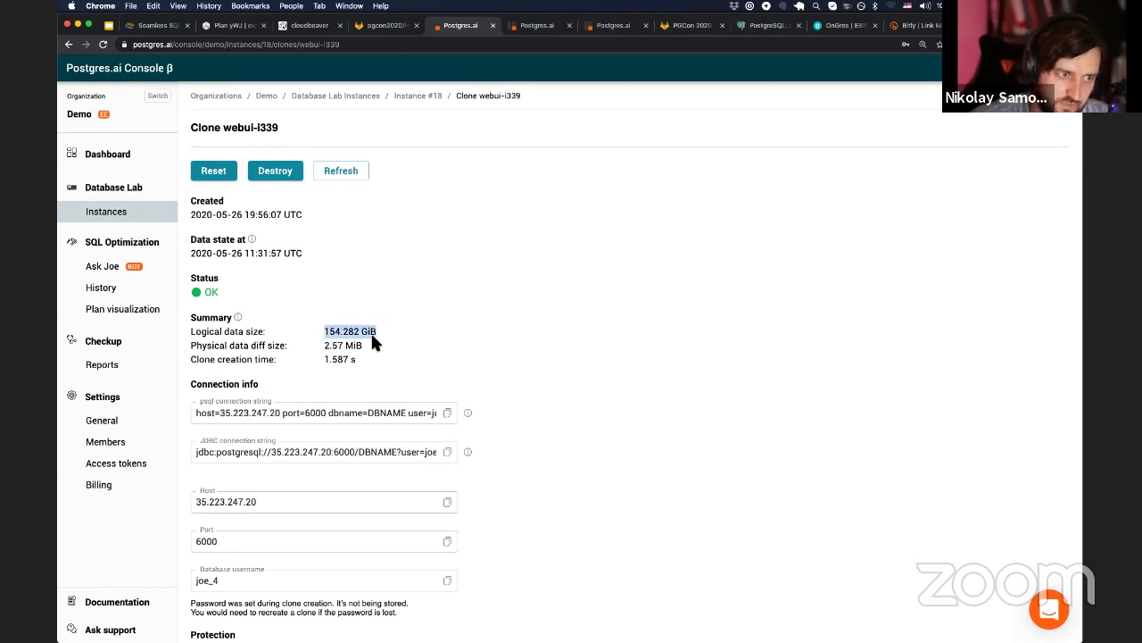
pyautogui.click(416, 97)
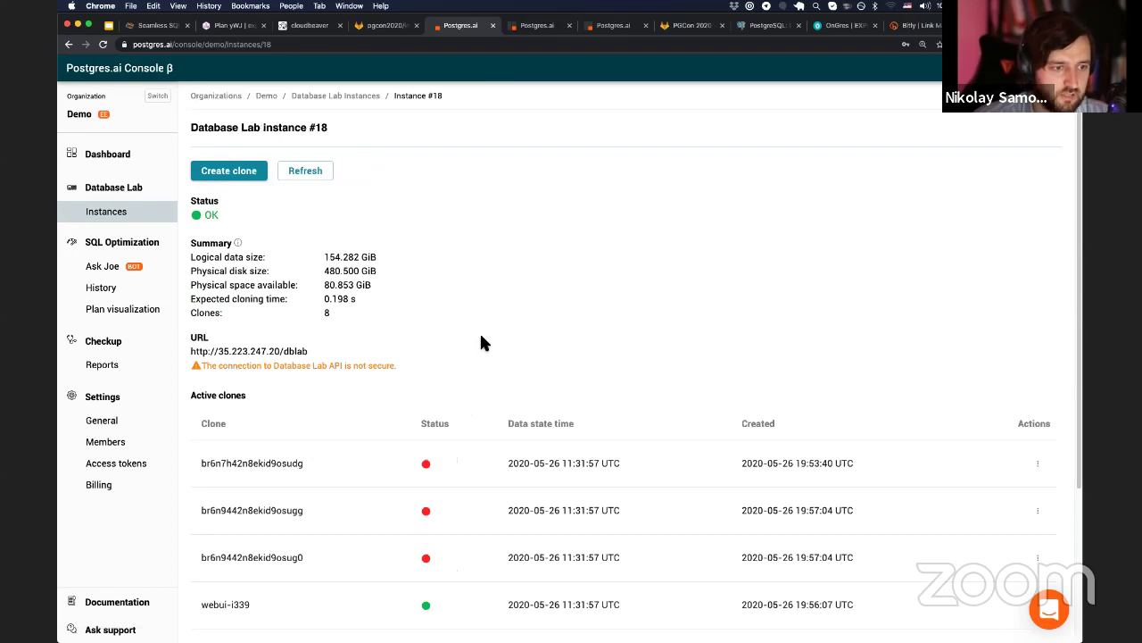
pyautogui.click(258, 602)
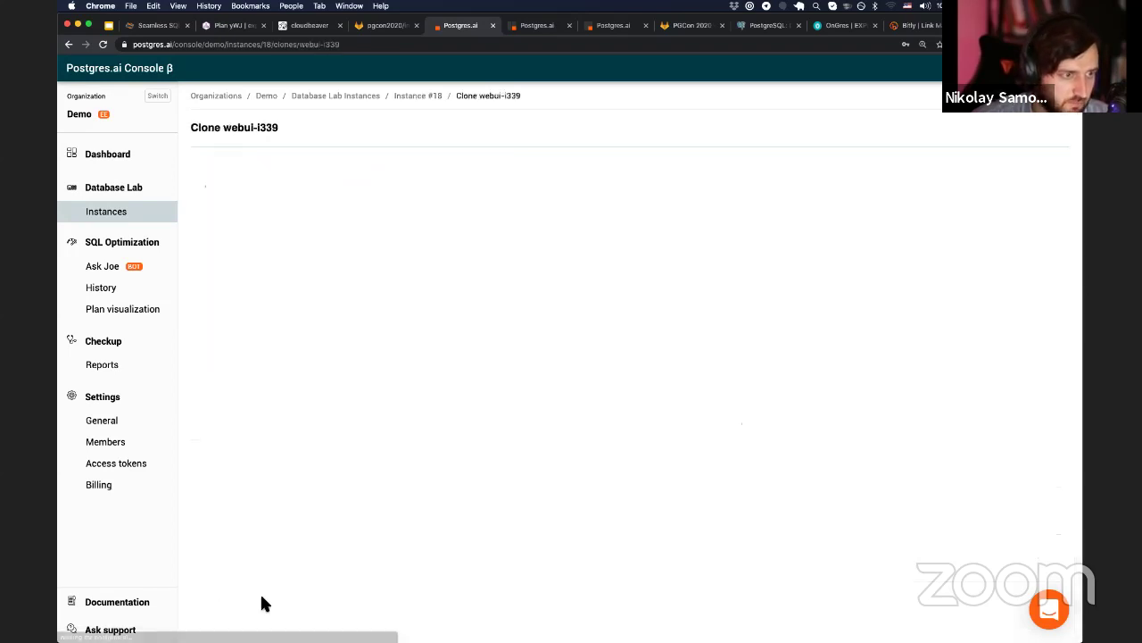
pyautogui.doubleClick(342, 360)
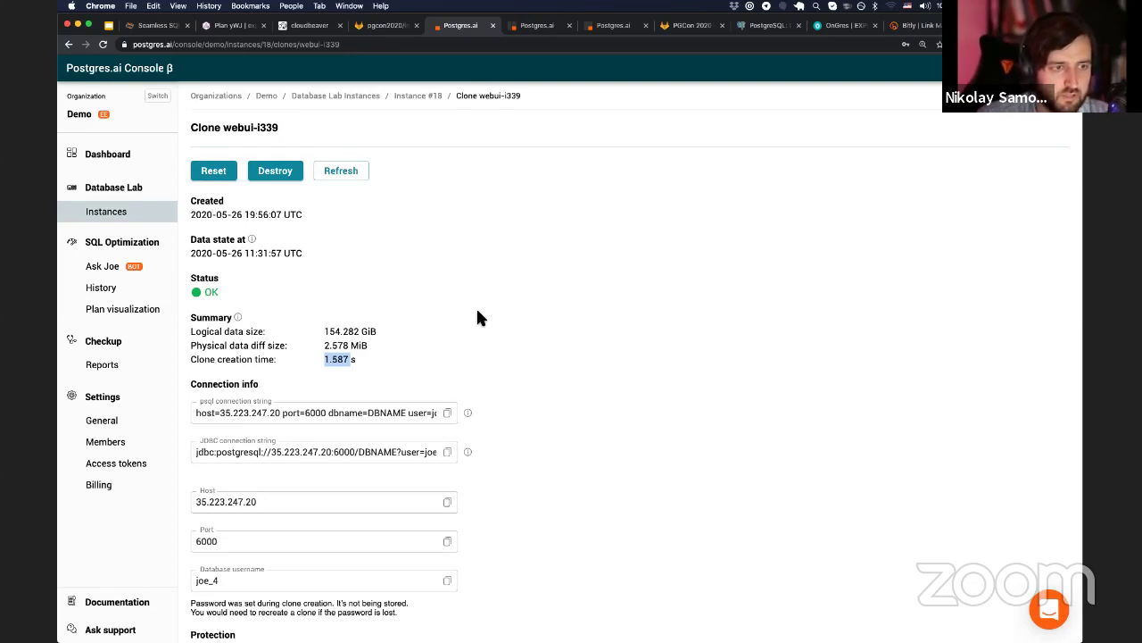
pyautogui.click(416, 96)
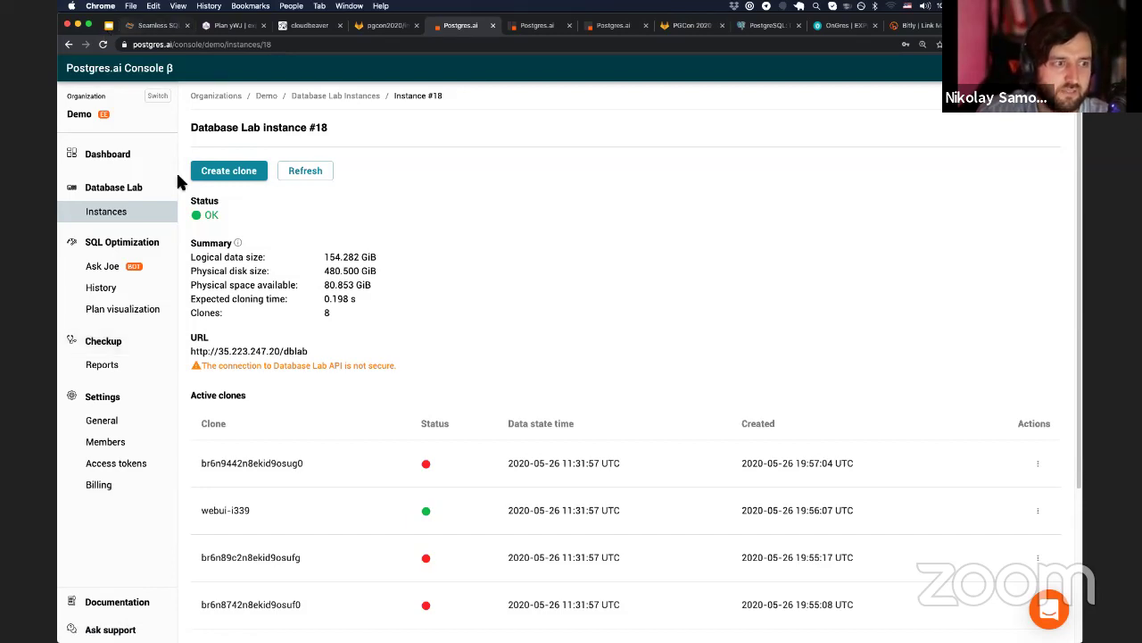
# Step: Show slide 57, '3 key principles of Seamless Optimization methodology', in the PGCon-2020 deck
pyautogui.press('super+1')
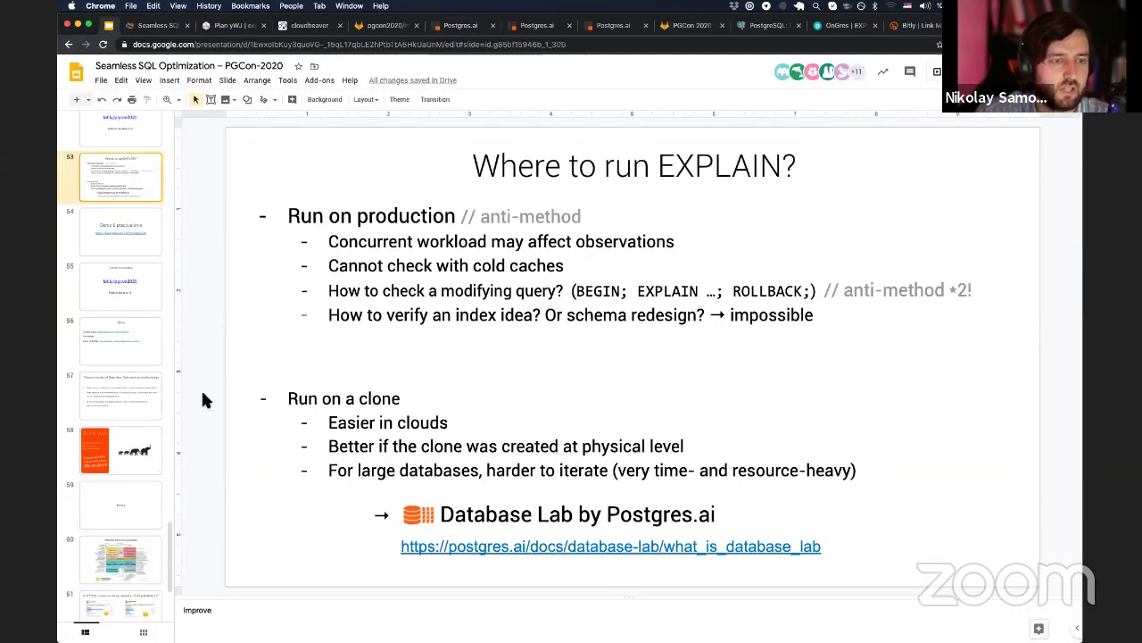
pyautogui.press('Down')
pyautogui.press('Down')
pyautogui.press('Down')
pyautogui.press('Down')
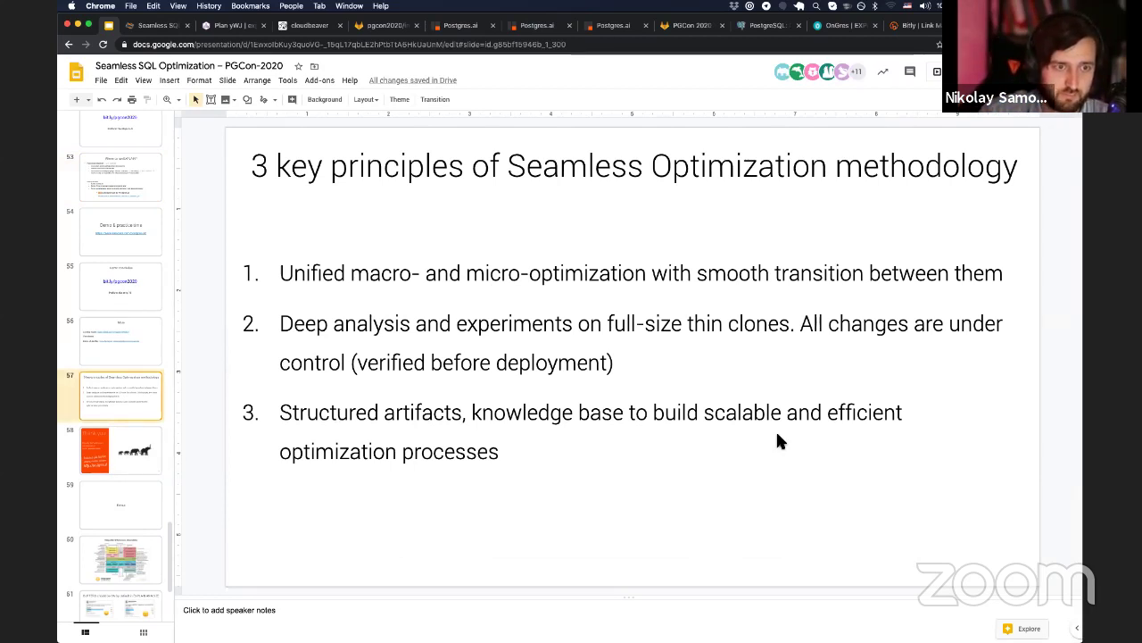
pyautogui.click(538, 412)
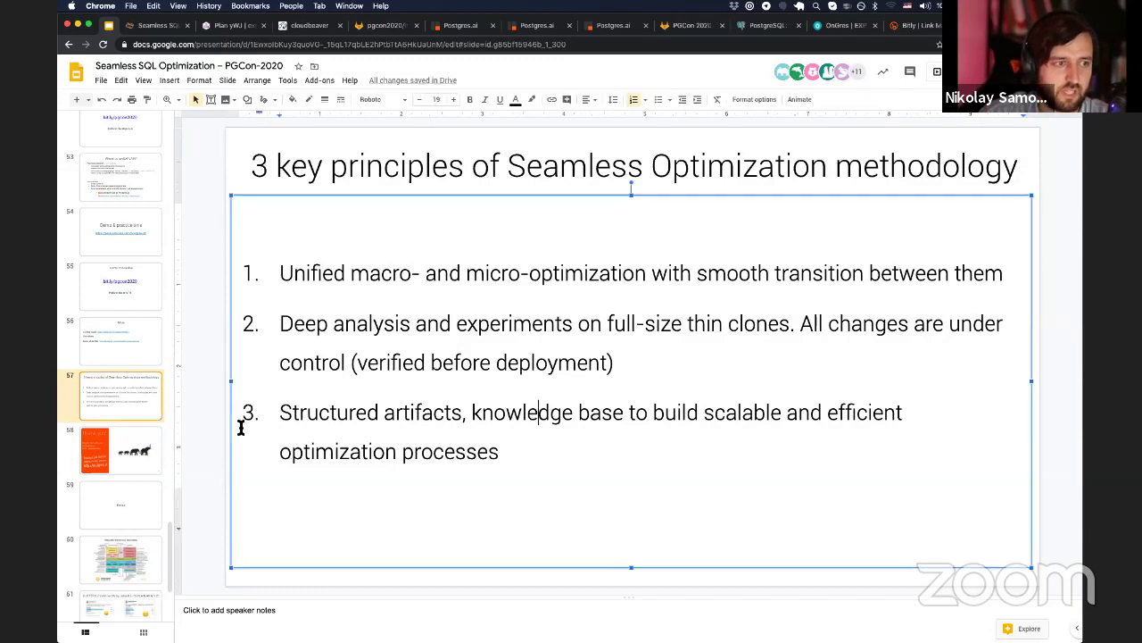
pyautogui.press('Escape')
pyautogui.press('Escape')
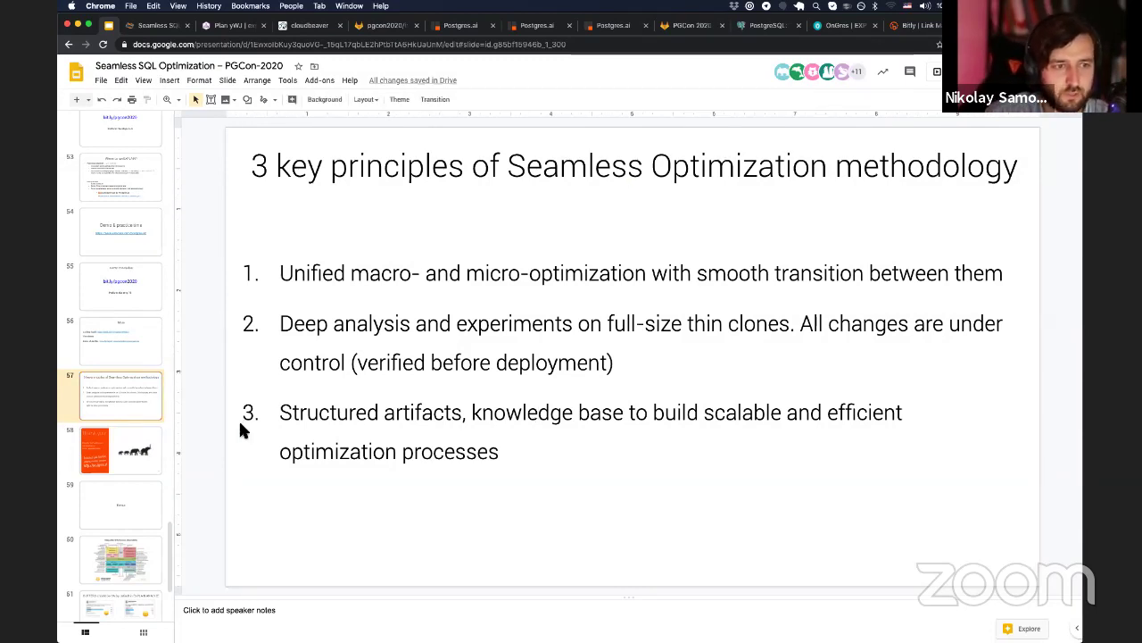